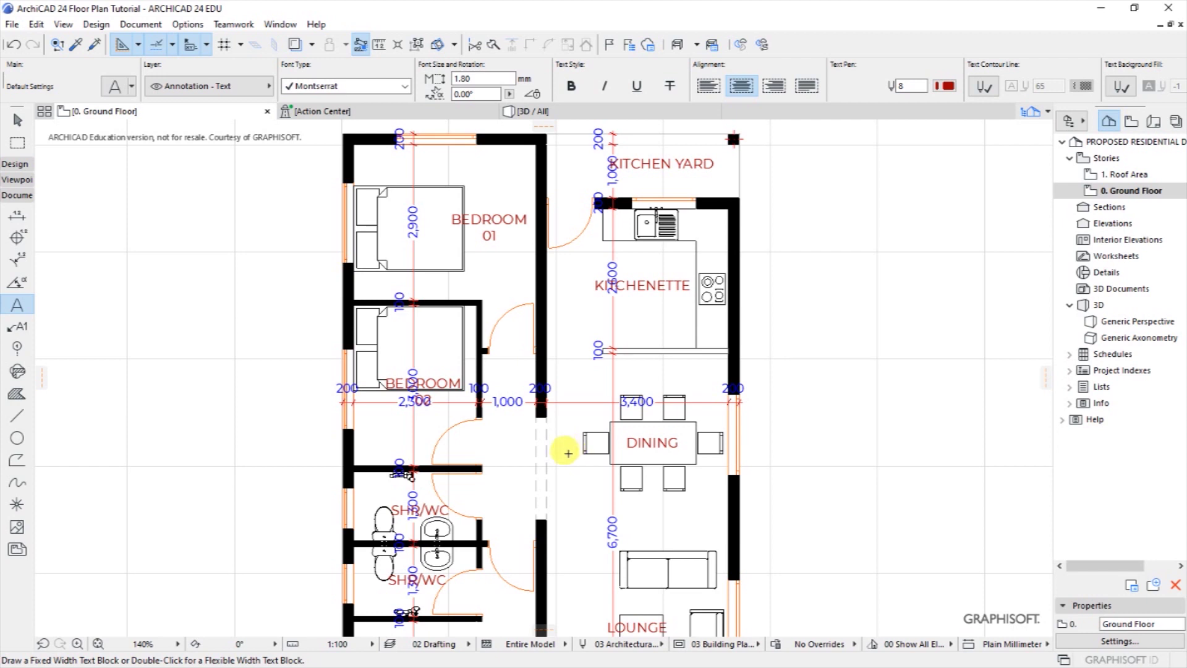
Step: Zoom in and out to review the ground floor plan
scroll(569, 453, "down", 2)
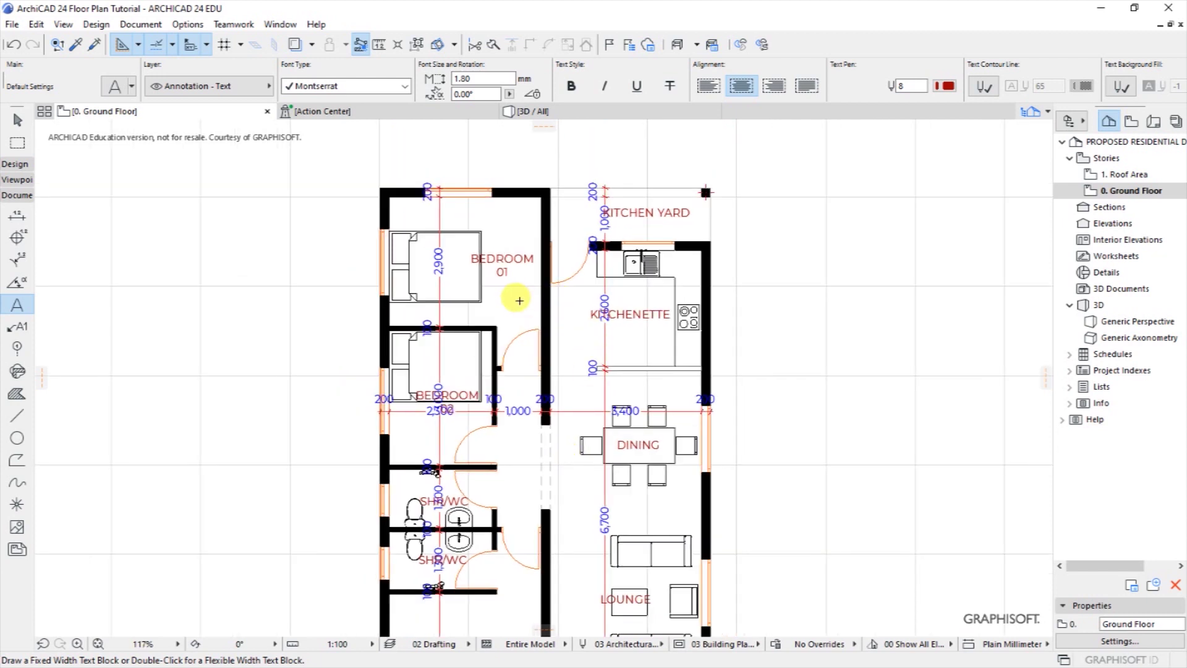
scroll(520, 300, "up", 2)
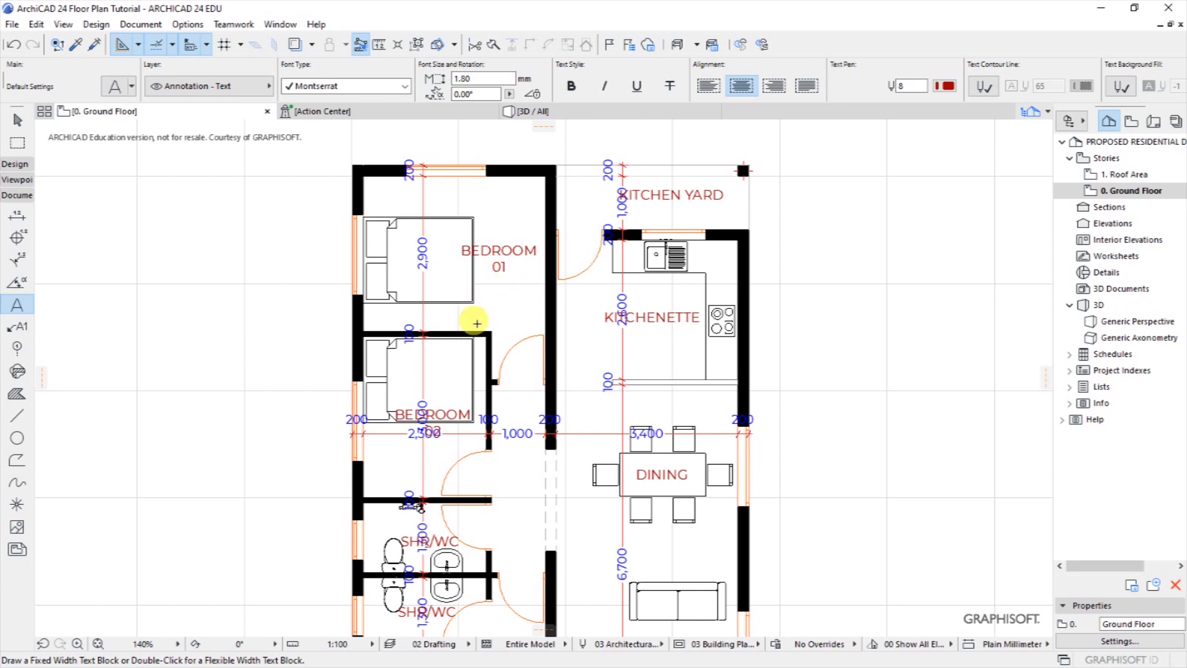
scroll(495, 300, "down", 3)
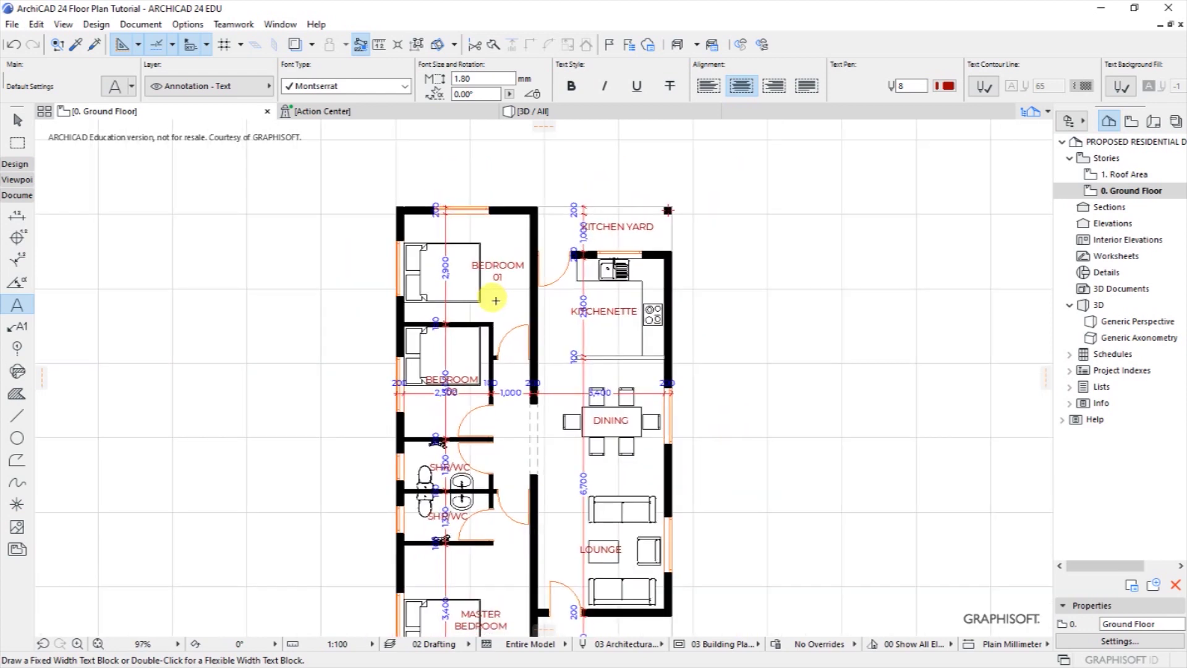
scroll(424, 324, "down", 2)
scroll(433, 318, "up", 4)
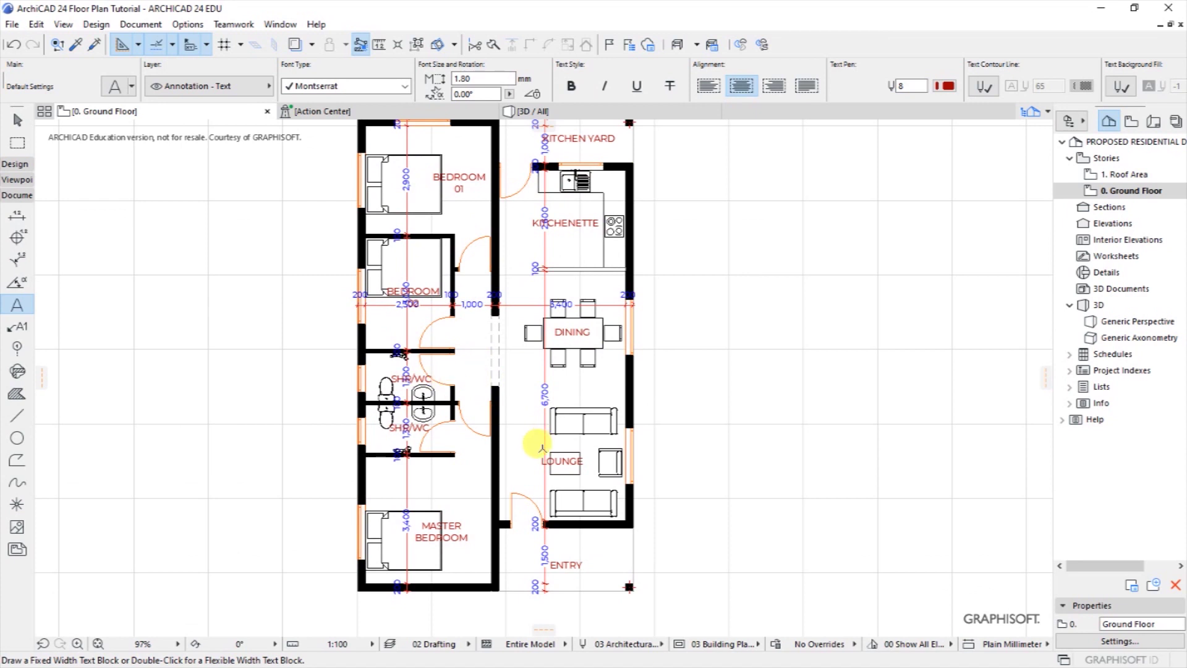
scroll(540, 447, "down", 2)
scroll(478, 365, "up", 1)
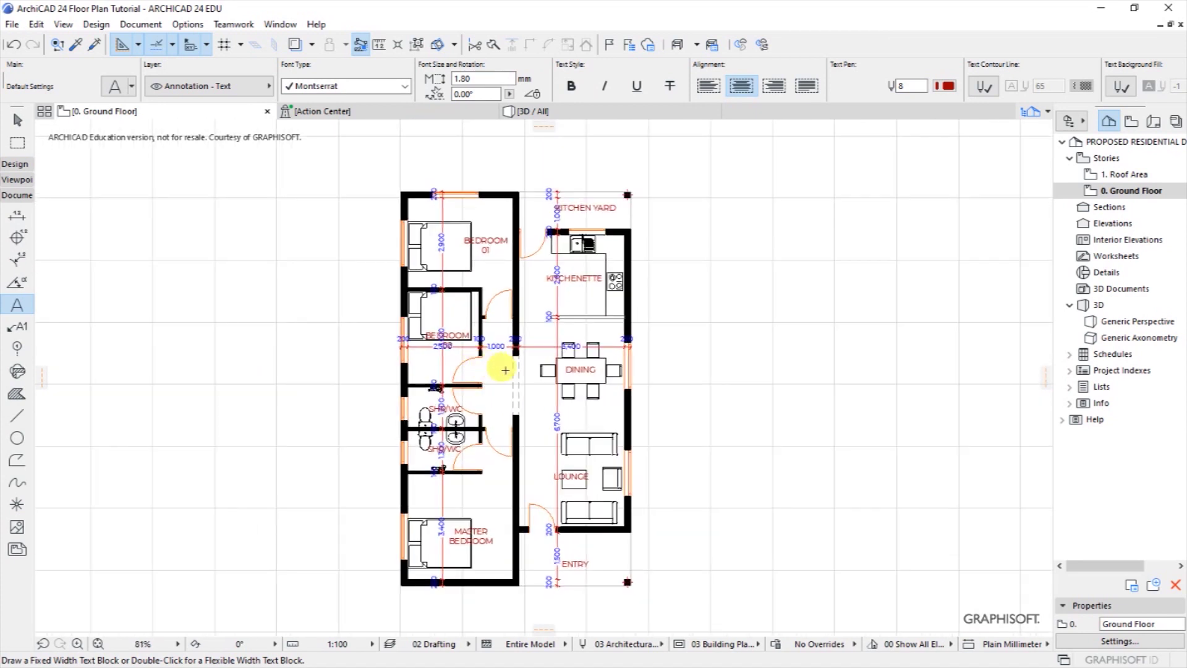
scroll(505, 371, "up", 1)
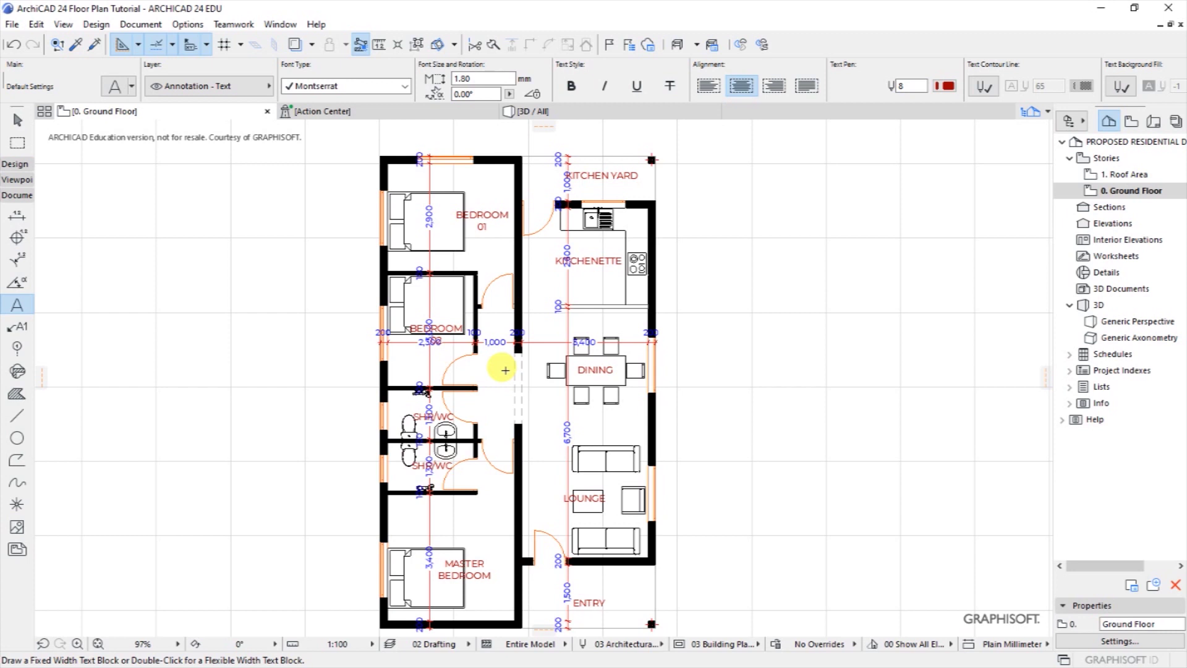
scroll(505, 370, "down", 2)
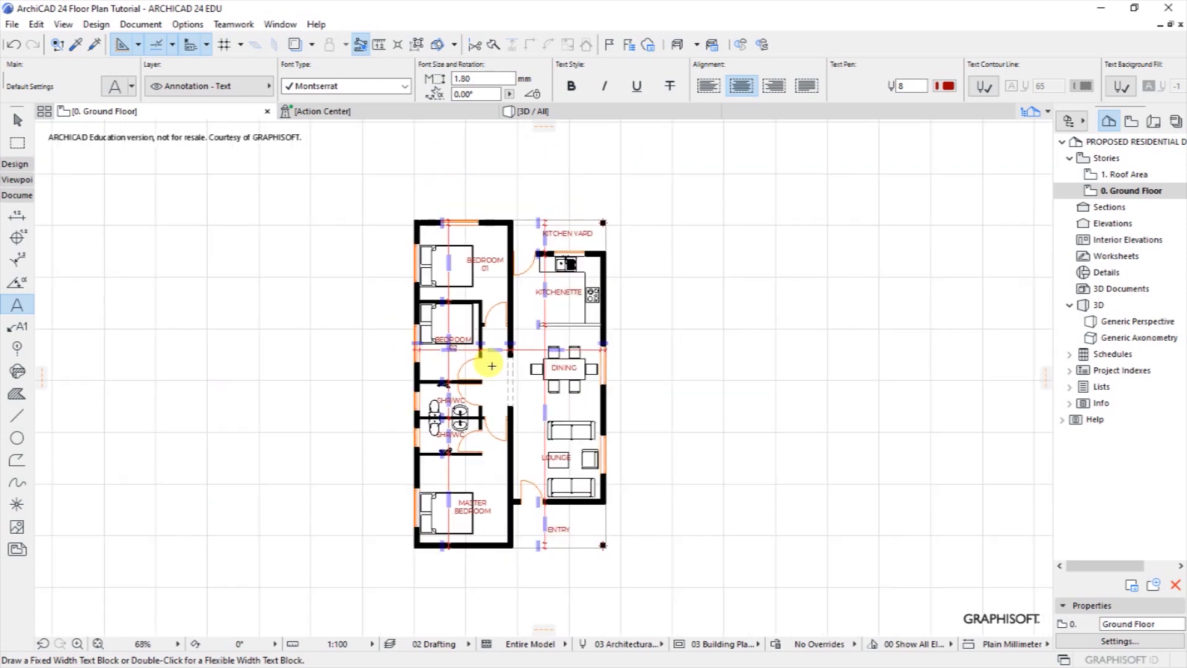
scroll(459, 366, "up", 2)
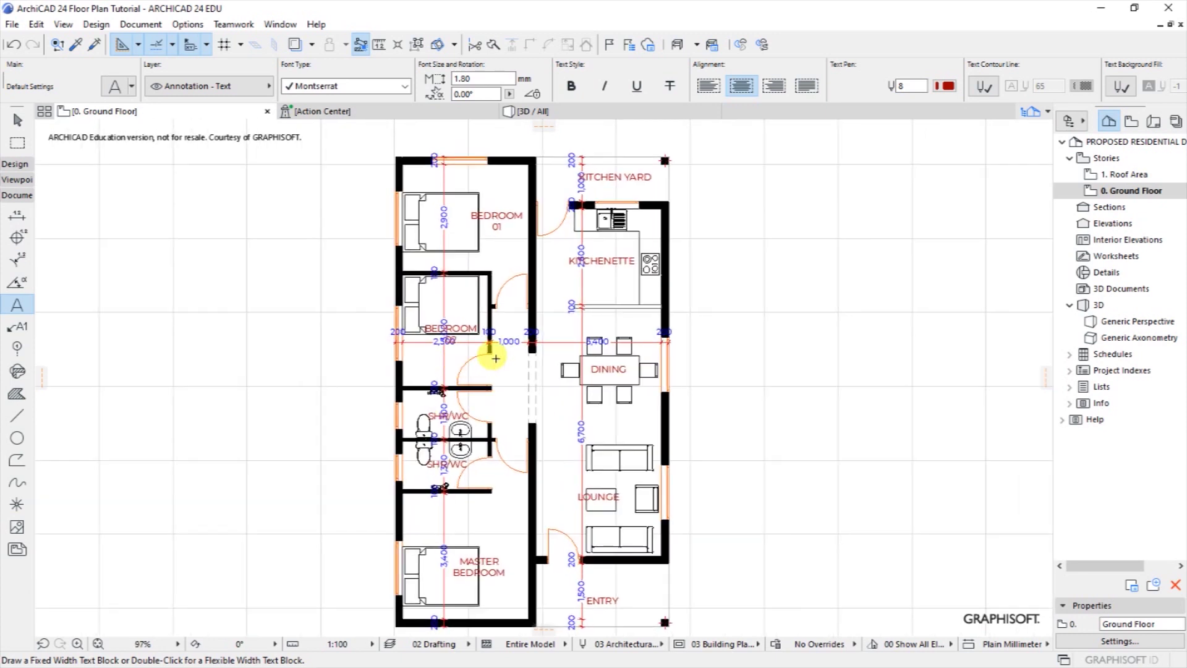
scroll(487, 359, "down", 2)
scroll(433, 347, "up", 2)
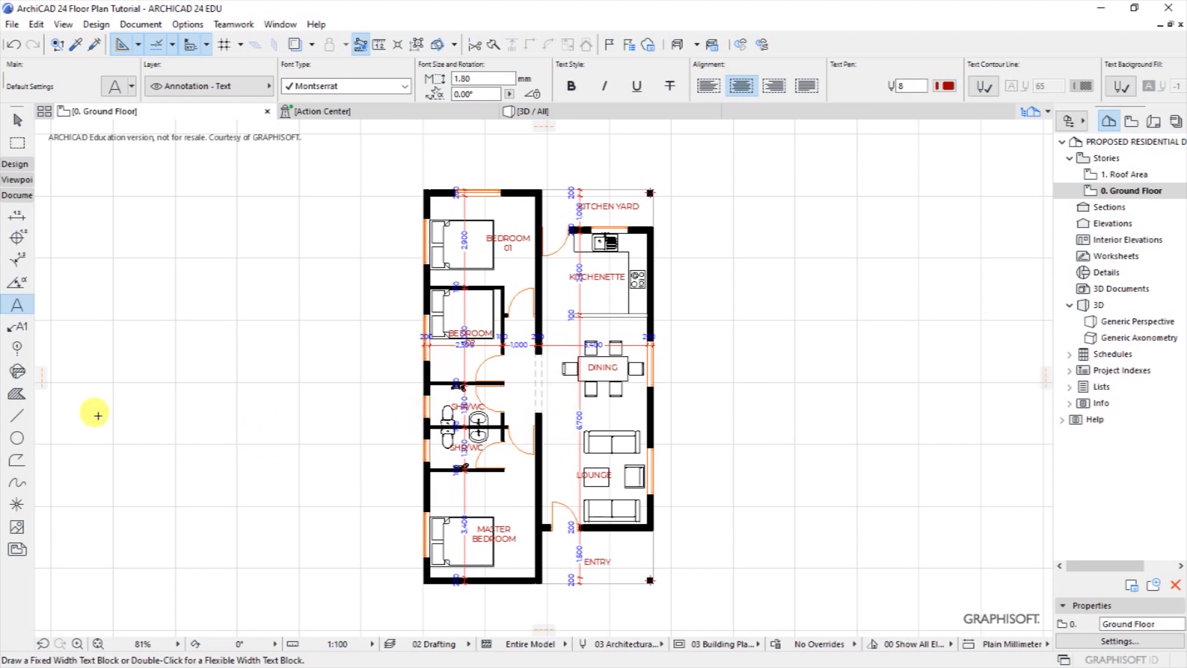
Step: Activate the Line tool from Document > Documenting Tools with the Rectangular geometry method
left_click(17, 420)
left_click(361, 88)
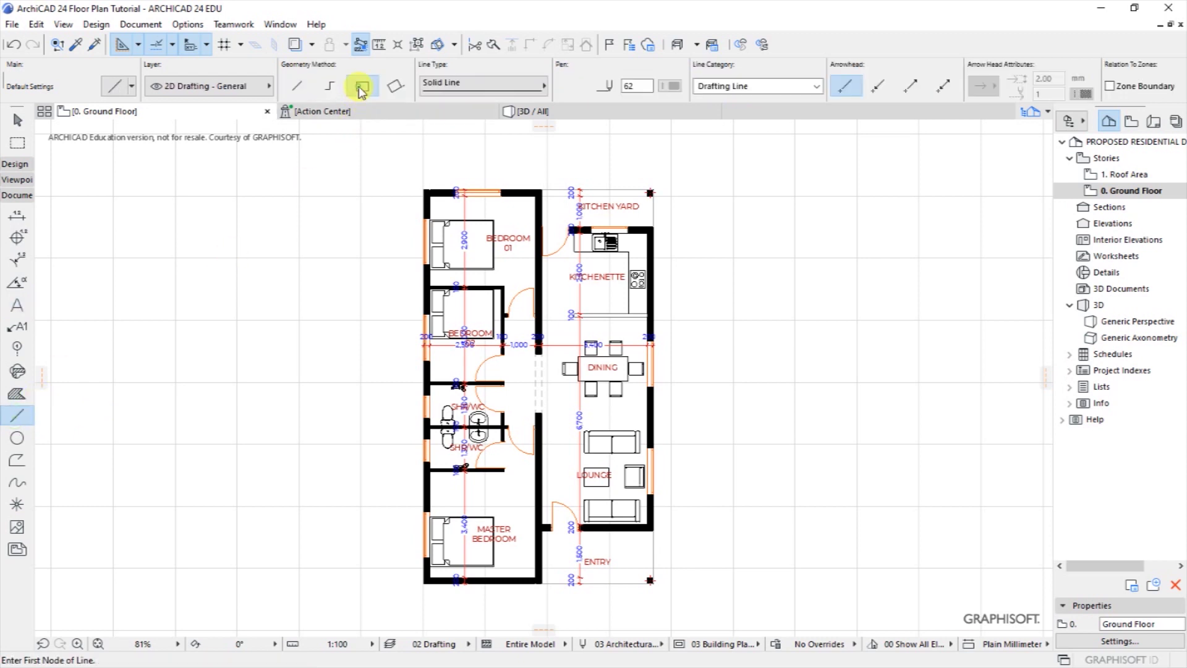
left_click(139, 25)
mouse_move(142, 42)
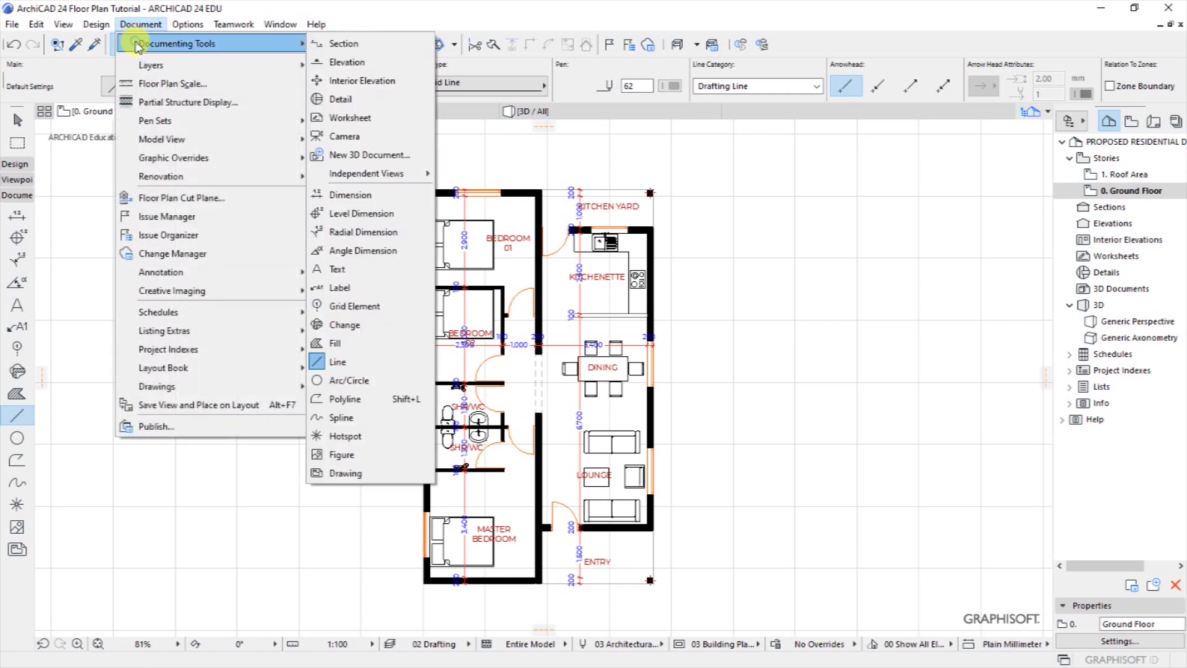
left_click(339, 362)
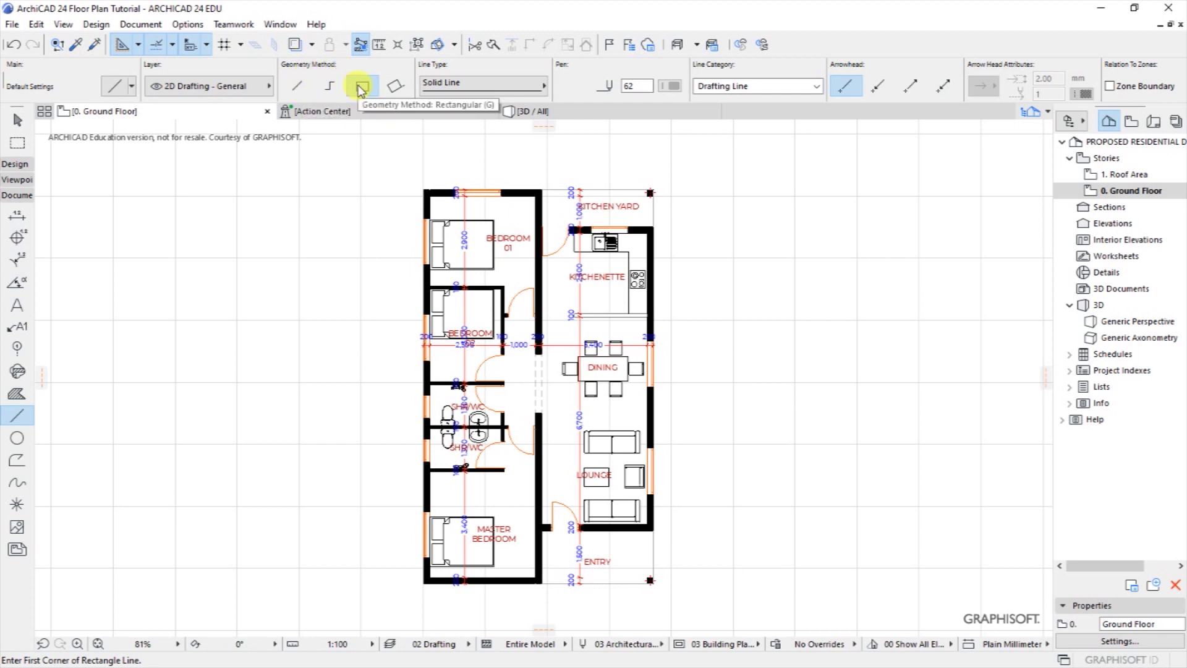
Step: Draw a rectangular line frame, about 7984 by 15106 mm, around the whole plan
scroll(532, 216, "down", 1)
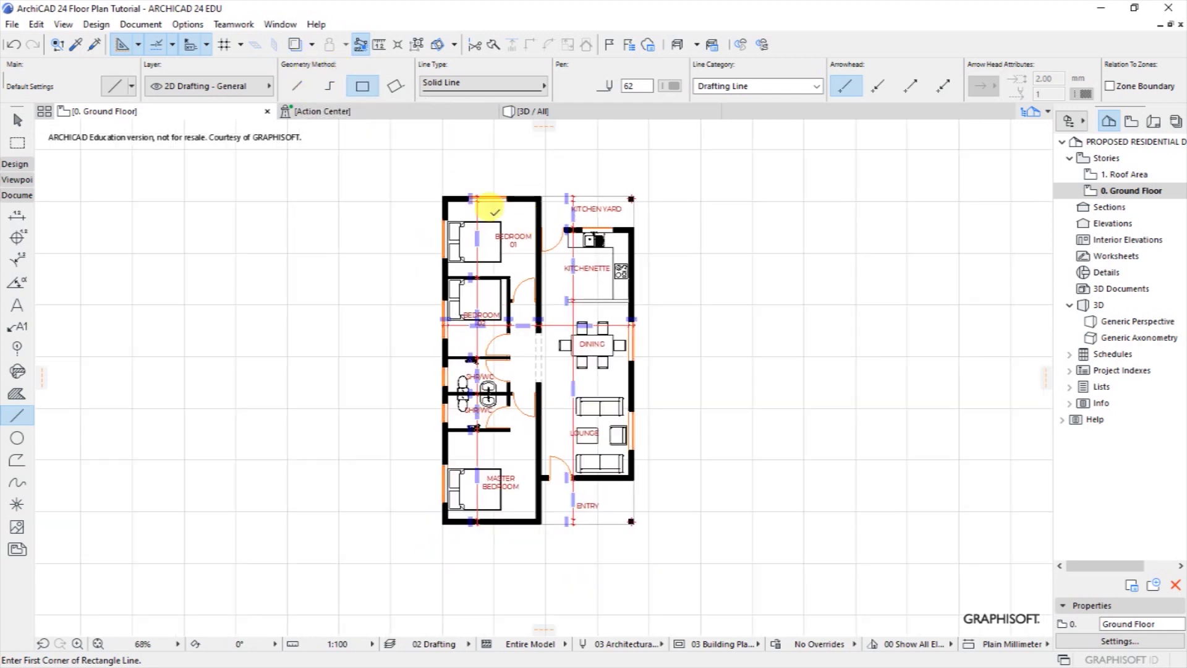
left_click(416, 170)
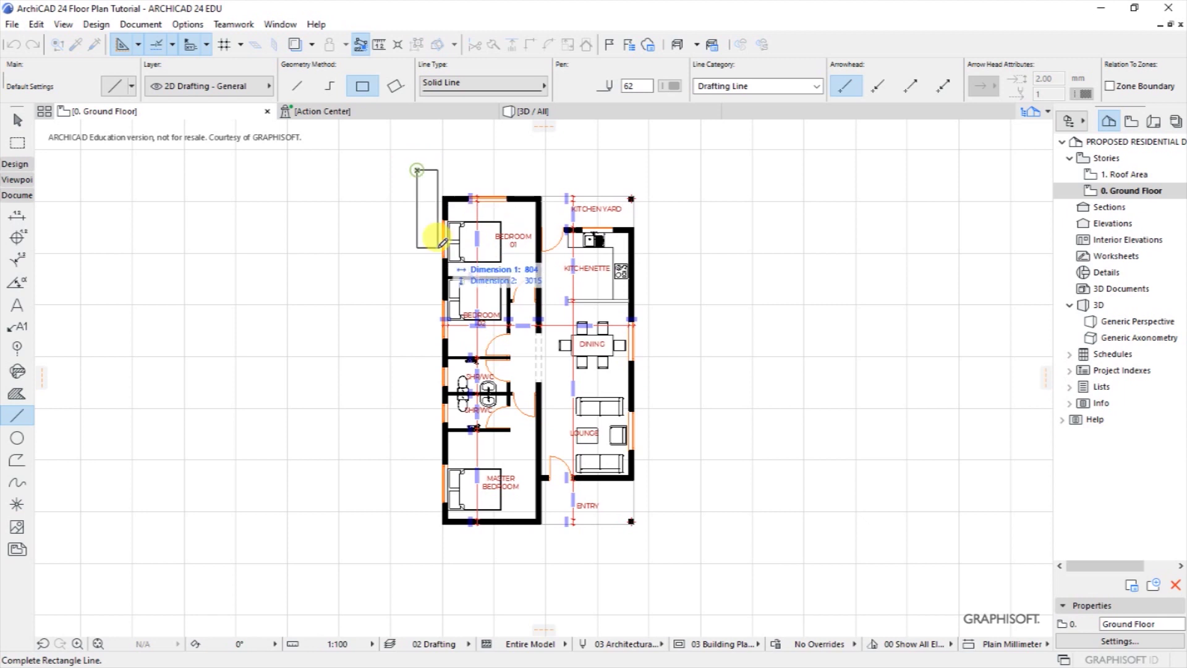
left_click(663, 550)
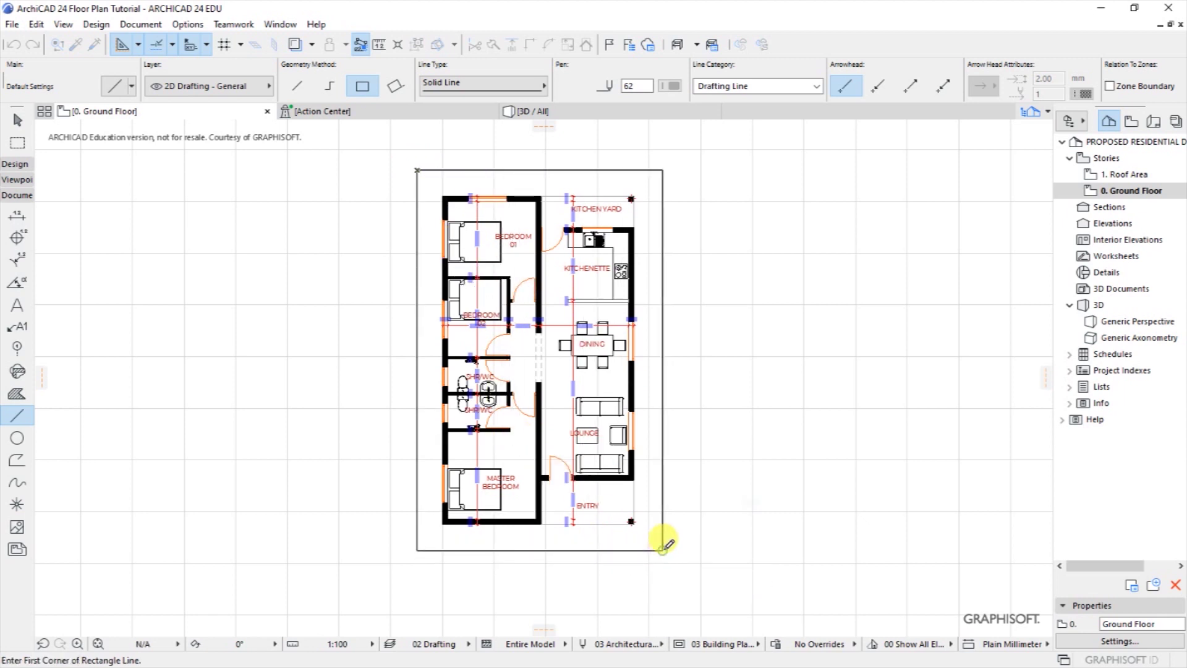
scroll(702, 412, "up", 1)
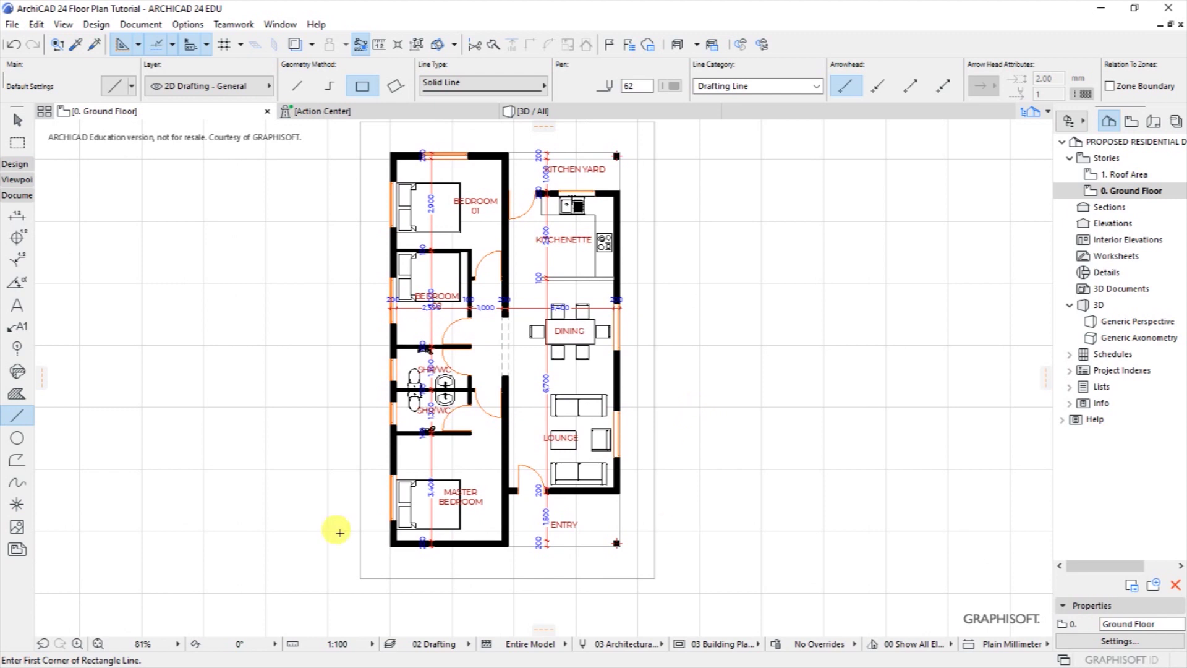
Step: Activate the Text tool from Document > Documenting Tools
left_click(19, 310)
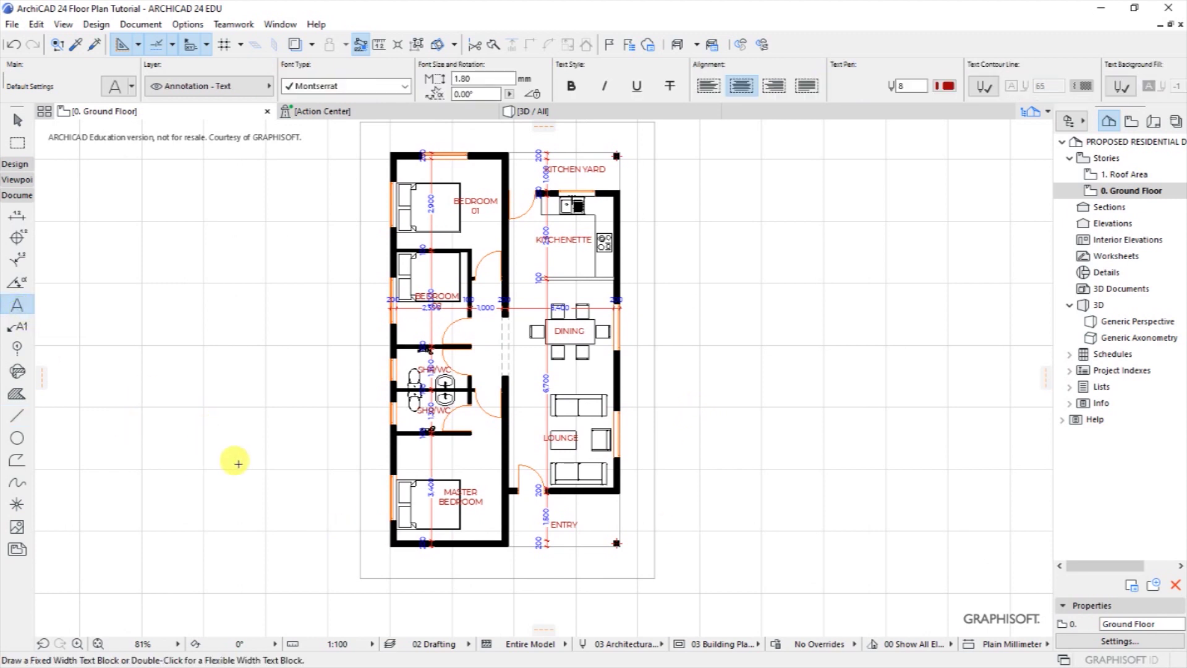
scroll(587, 563, "up", 3)
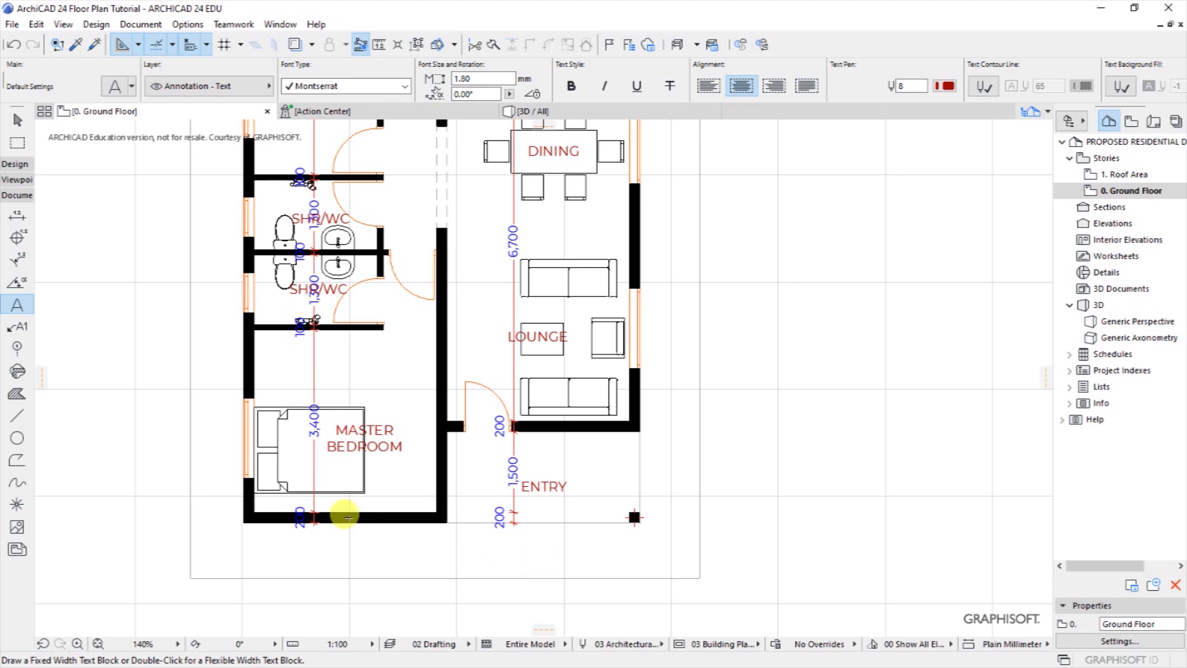
left_click(15, 305)
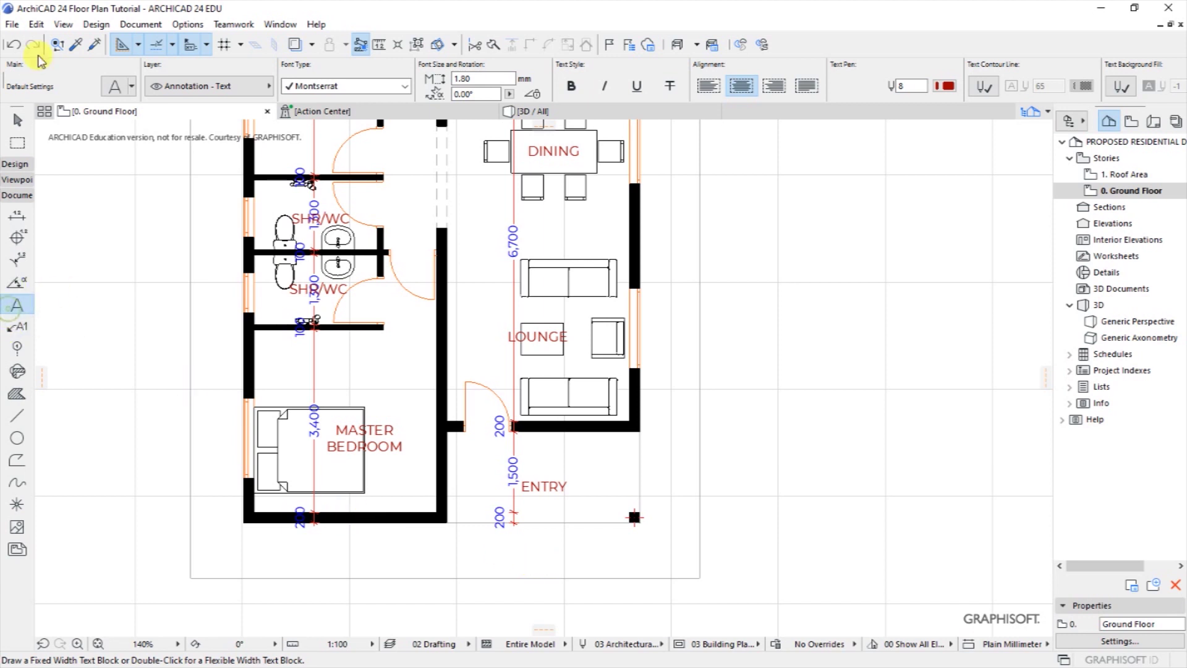
left_click(96, 24)
left_click(137, 28)
left_click(137, 26)
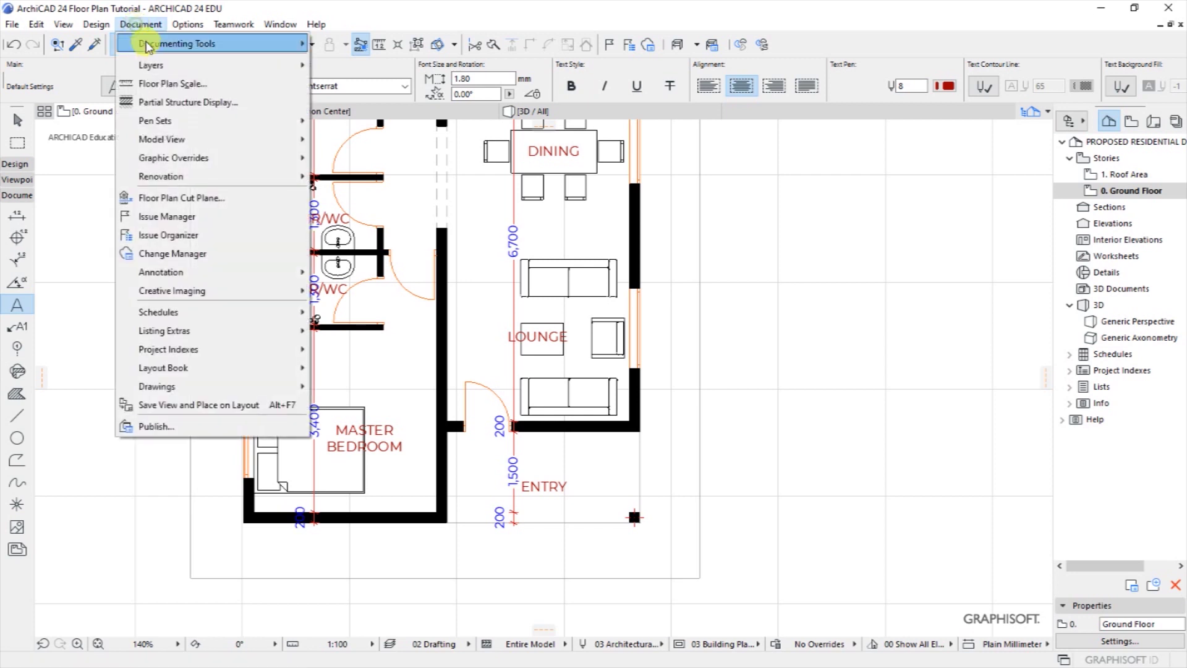
mouse_move(266, 43)
left_click(338, 270)
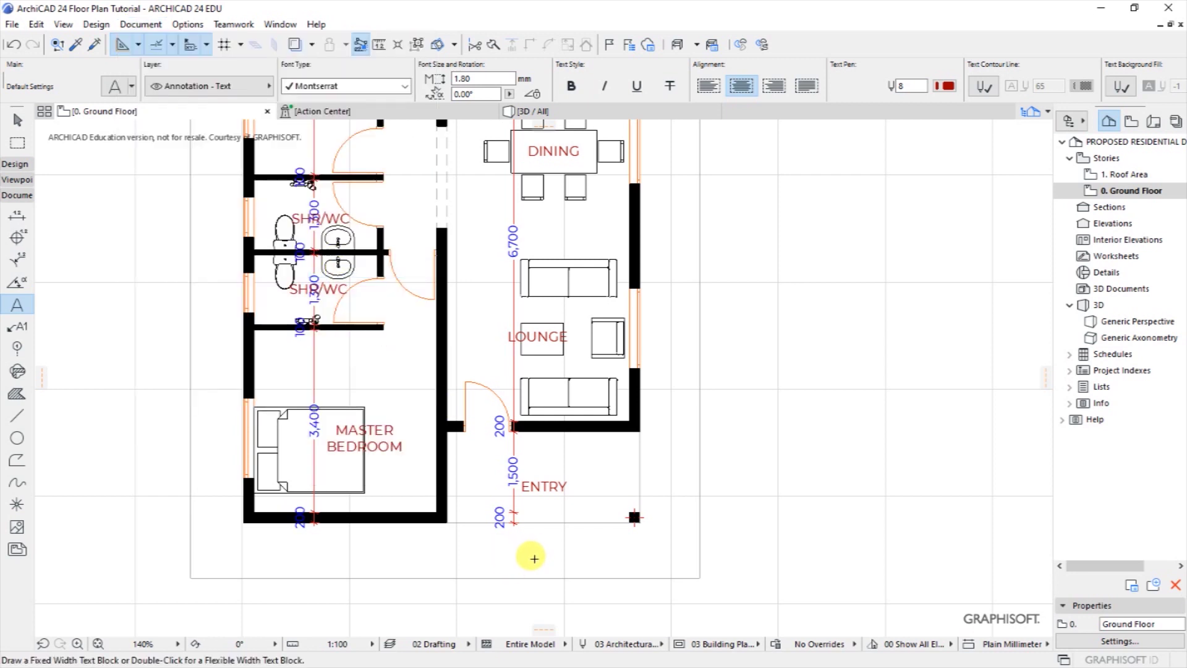
Step: Start a text block below the Entry area and type 'quantbuild.co.ke'
double_click(535, 557)
type("QUAN")
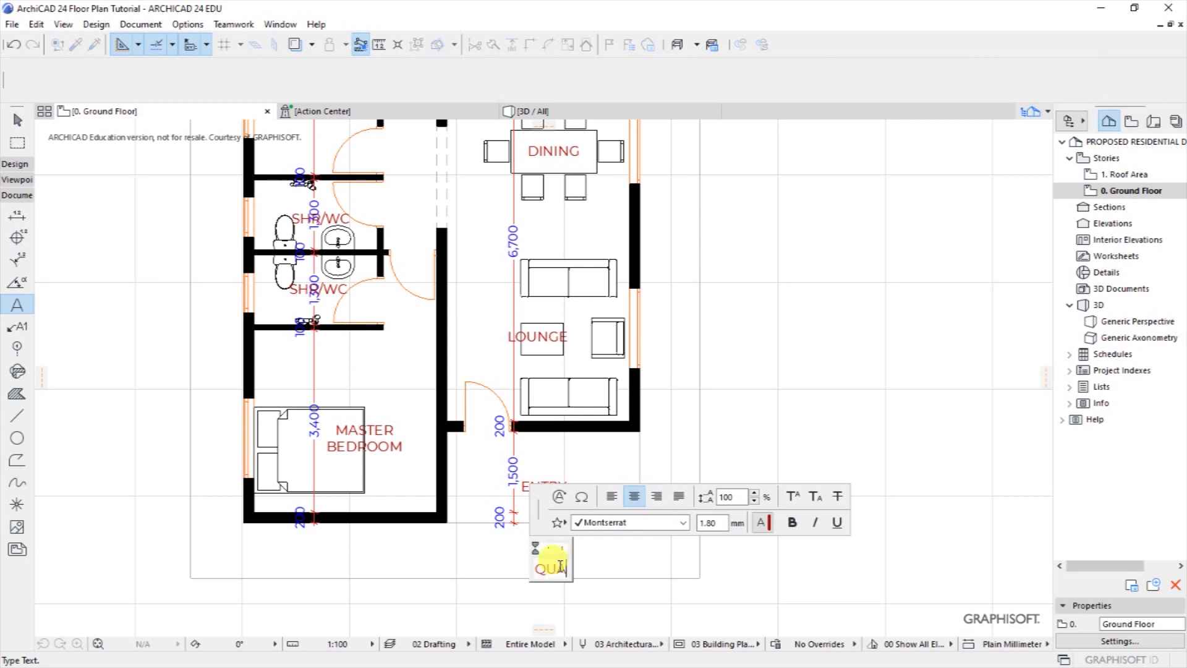
key("BackSpace")
key("BackSpace")
key("BackSpace")
key("BackSpace")
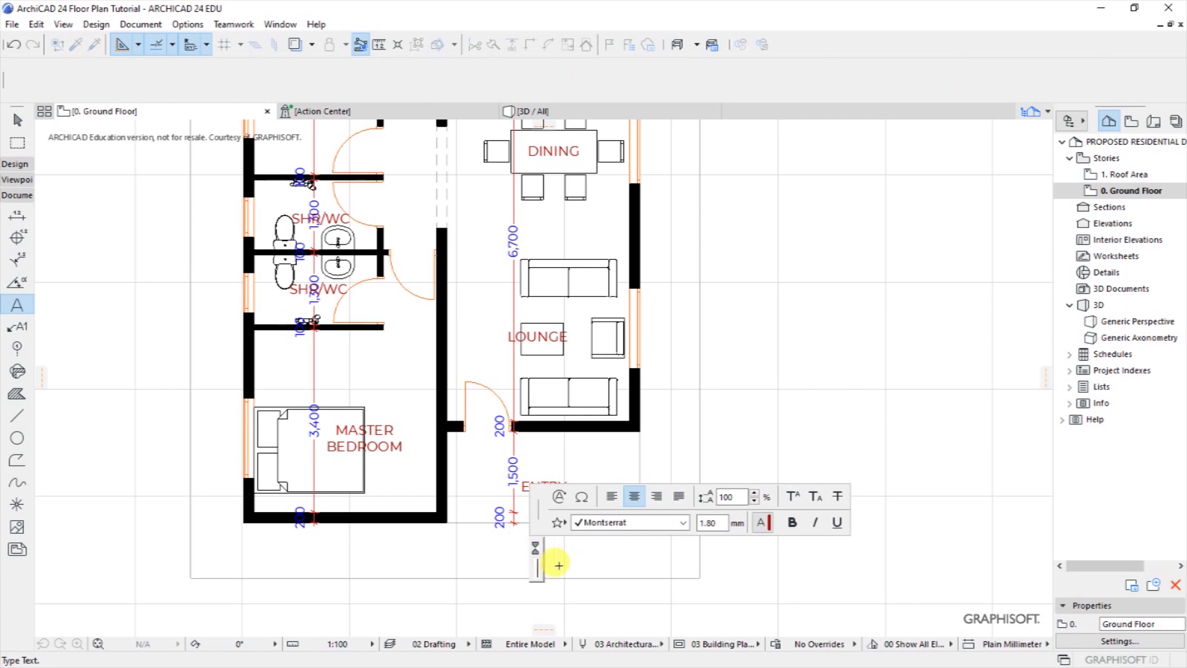
type("quant")
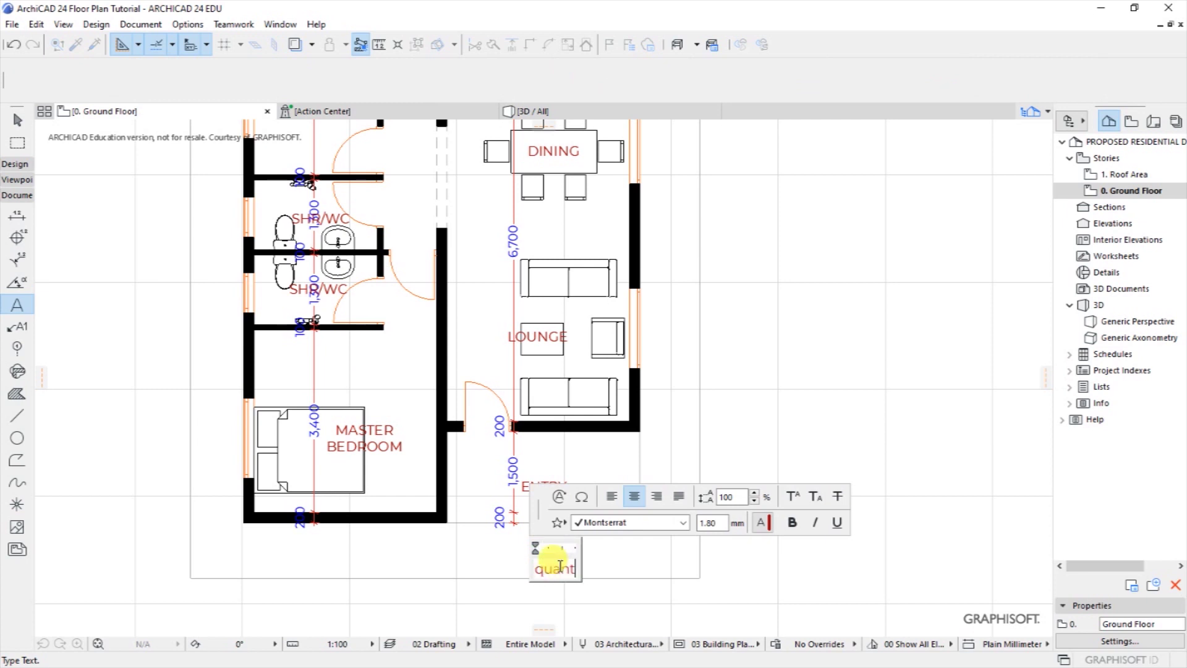
type("build.co")
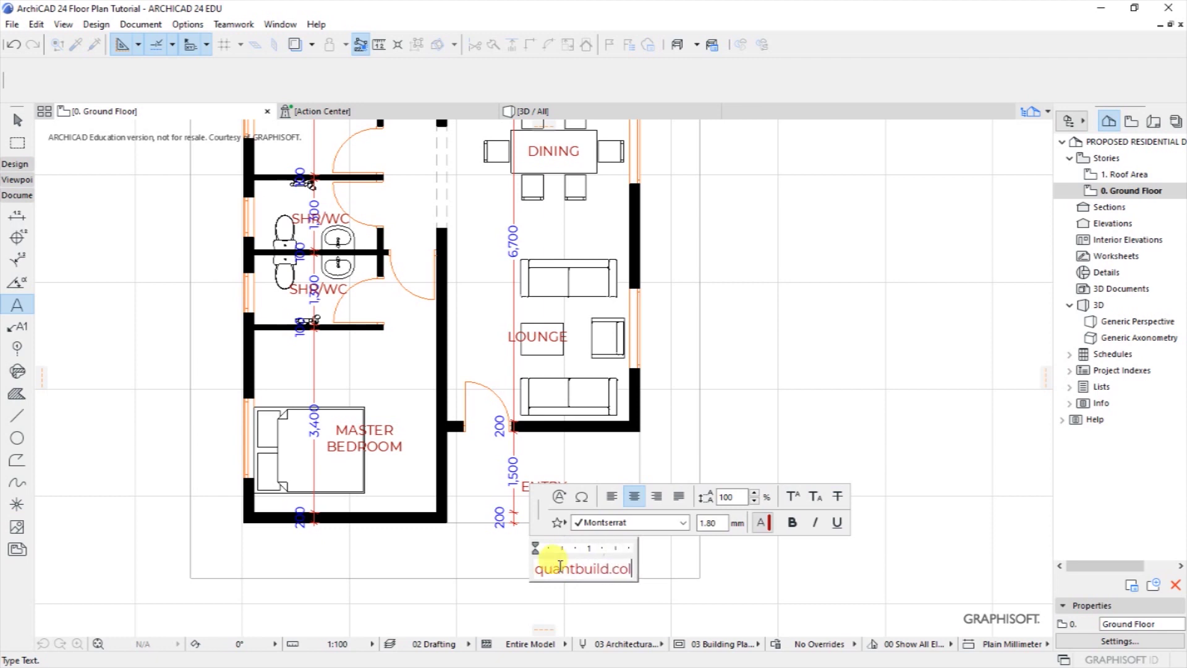
type(".ke")
Step: Set the quantbuild.co.ke text's font to Century Gothic
left_click(615, 604)
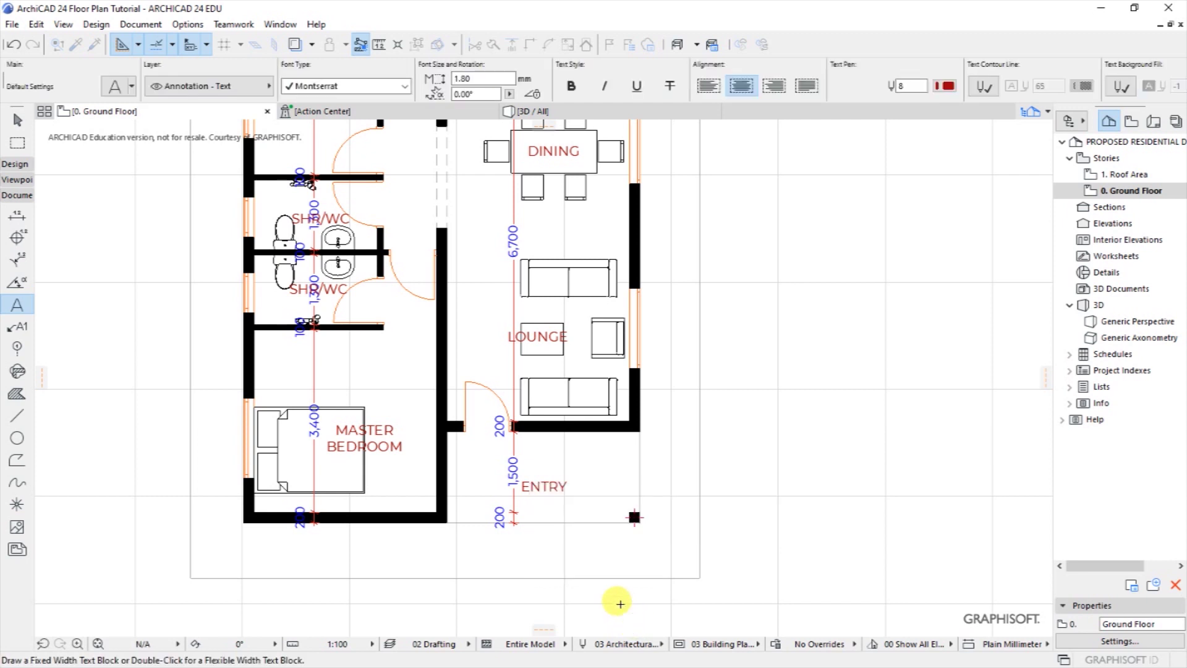
left_click(606, 567, "shift")
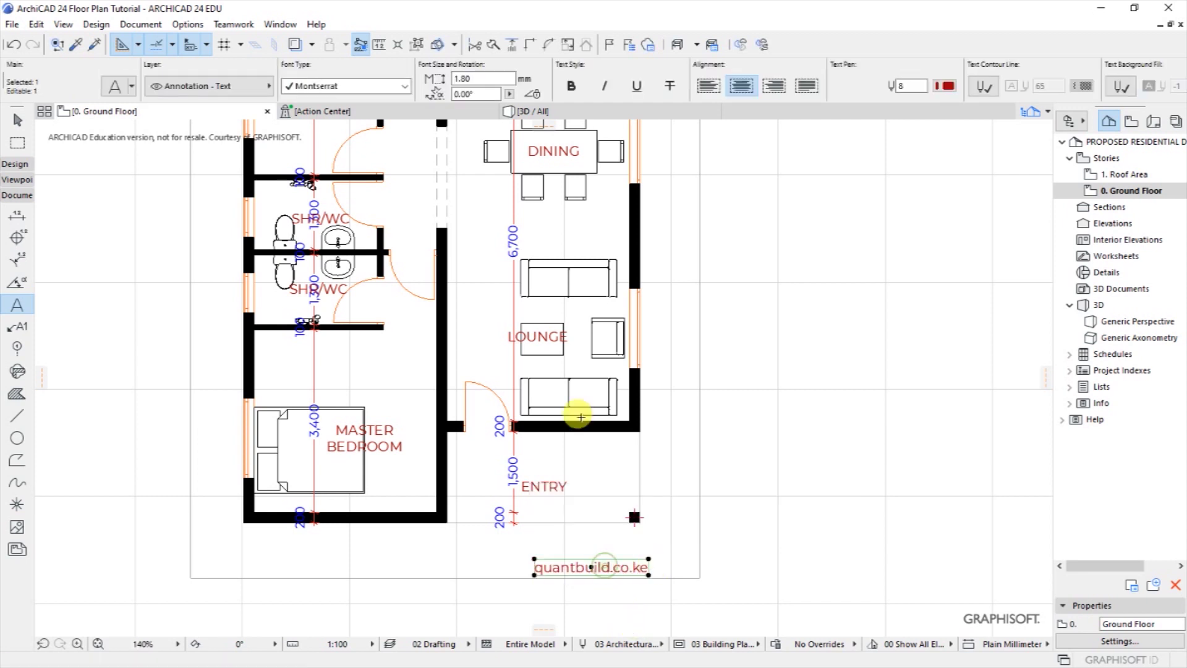
left_click(357, 90)
scroll(356, 91, "down", 15)
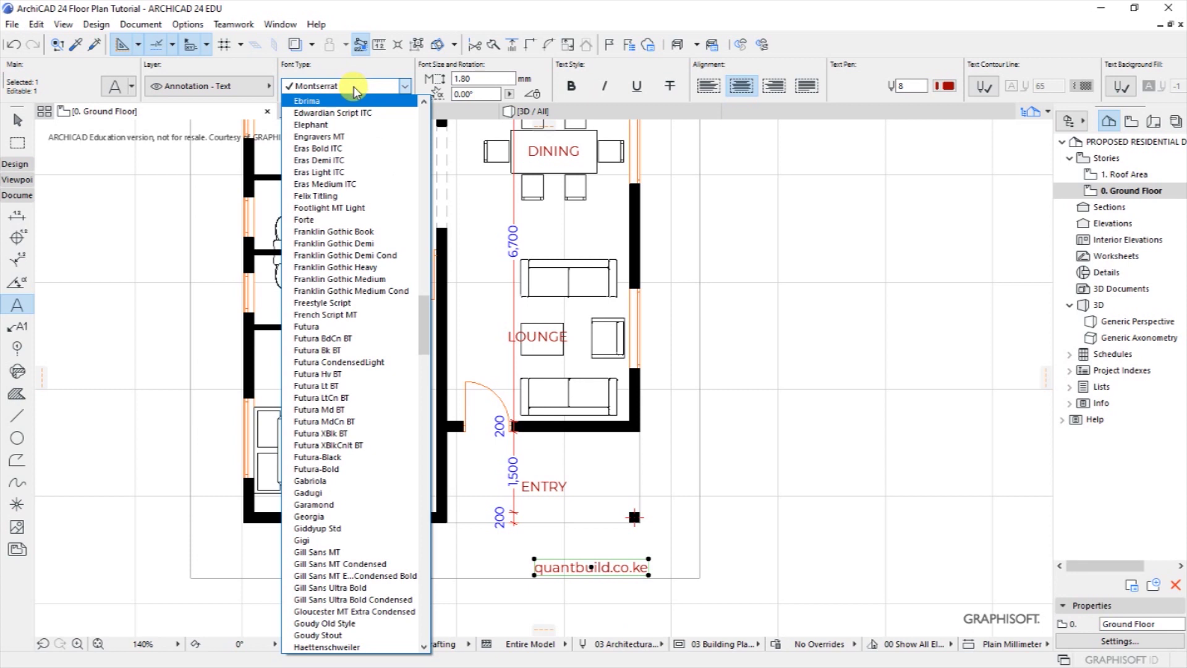
type("Century Gothic")
key("Return")
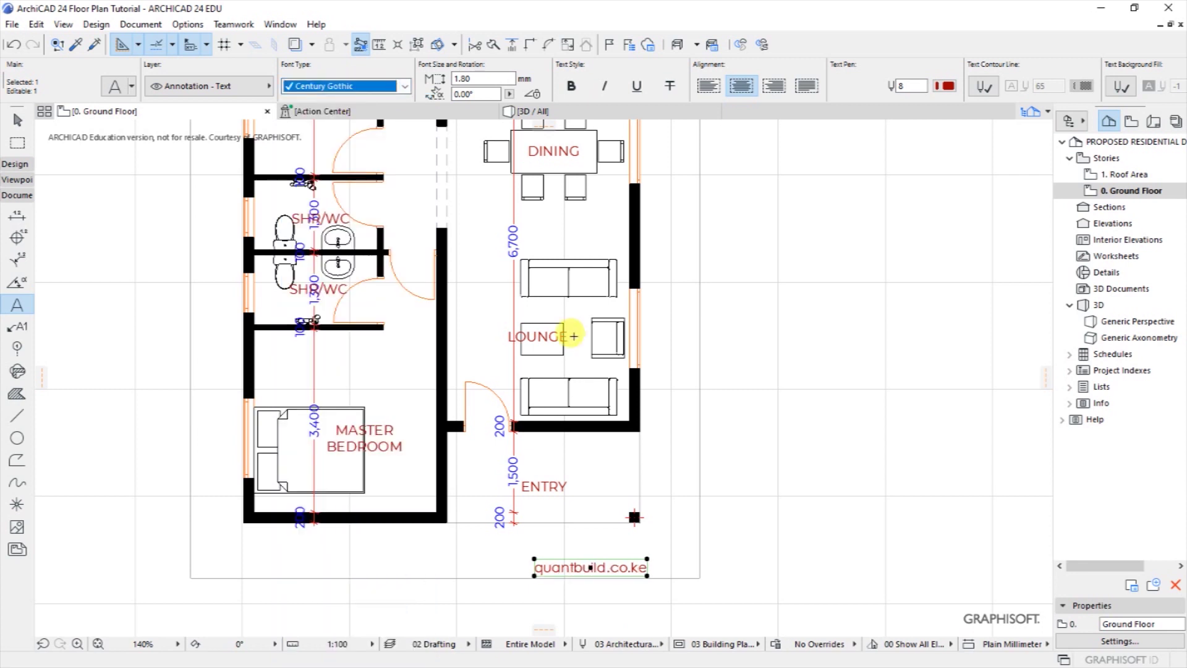
Step: Give the text a frame and an opaque background in Text Settings
left_click(115, 87)
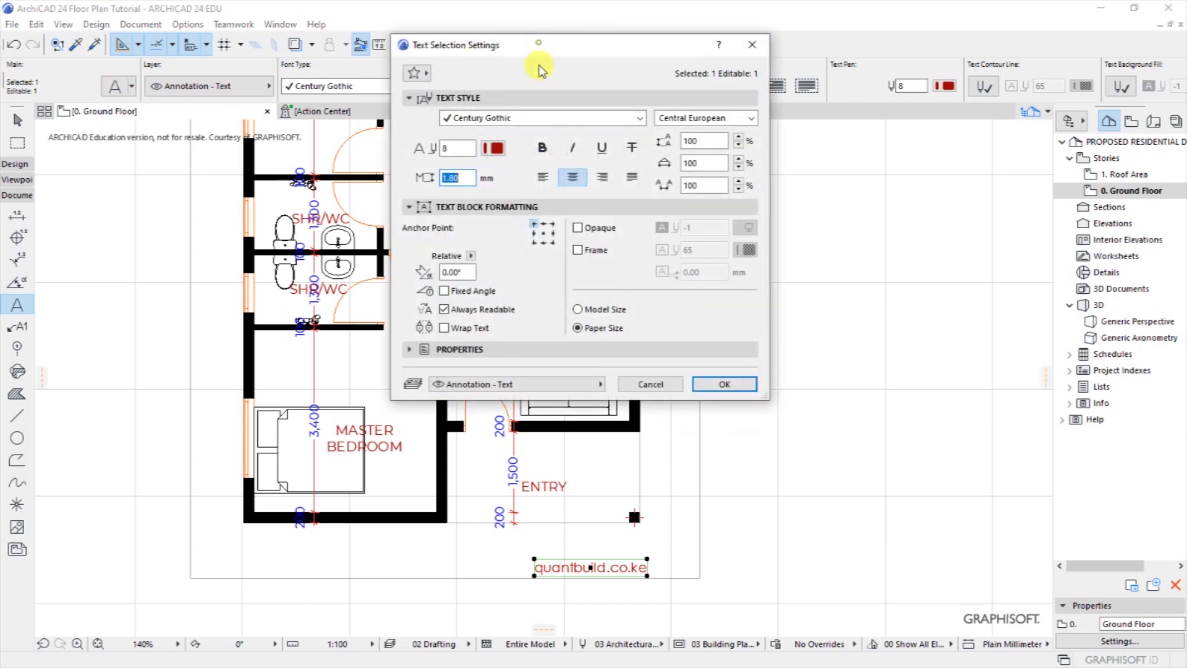
left_click_drag(539, 46, 538, 168)
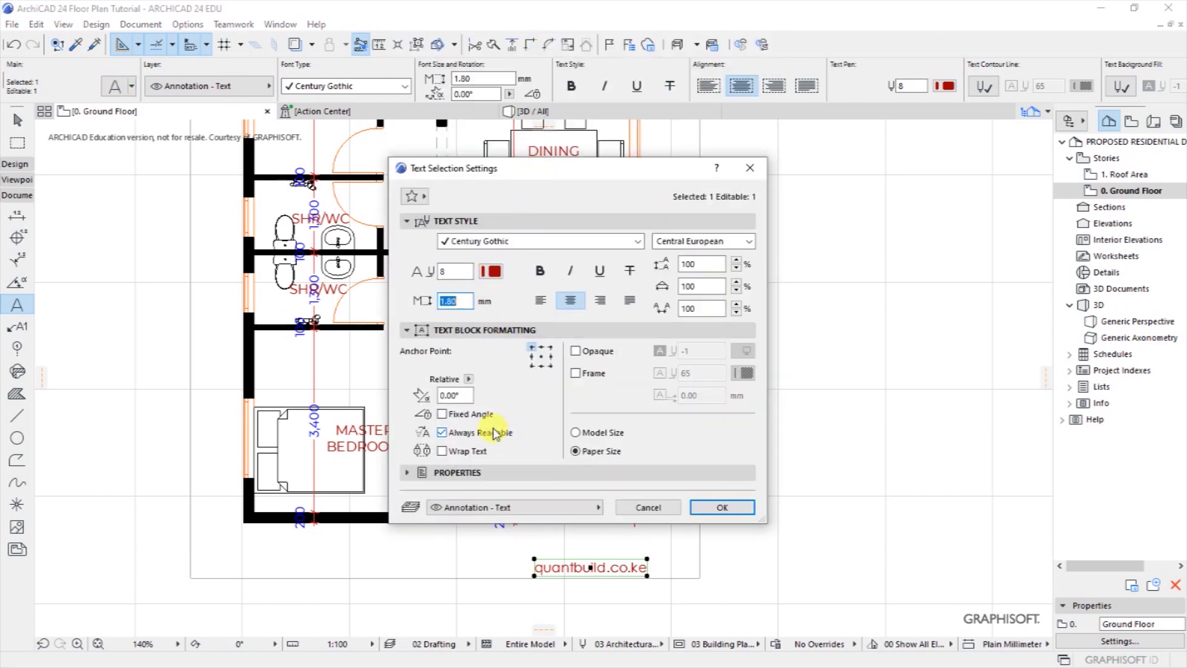
left_click(576, 373)
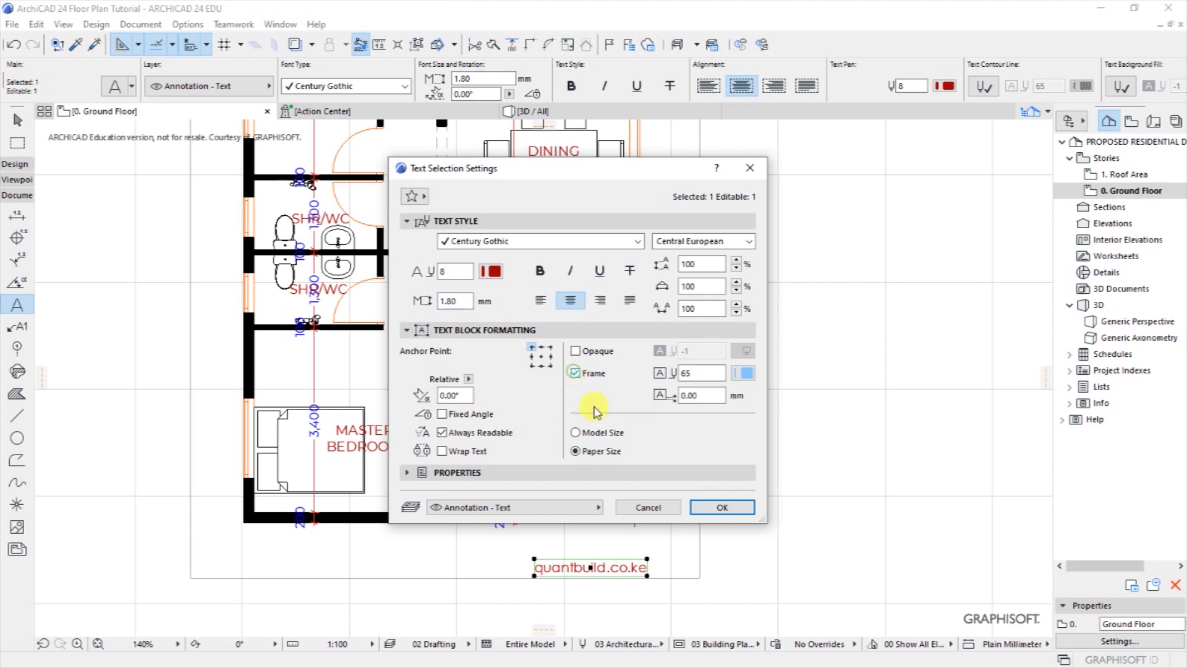
left_click(576, 351)
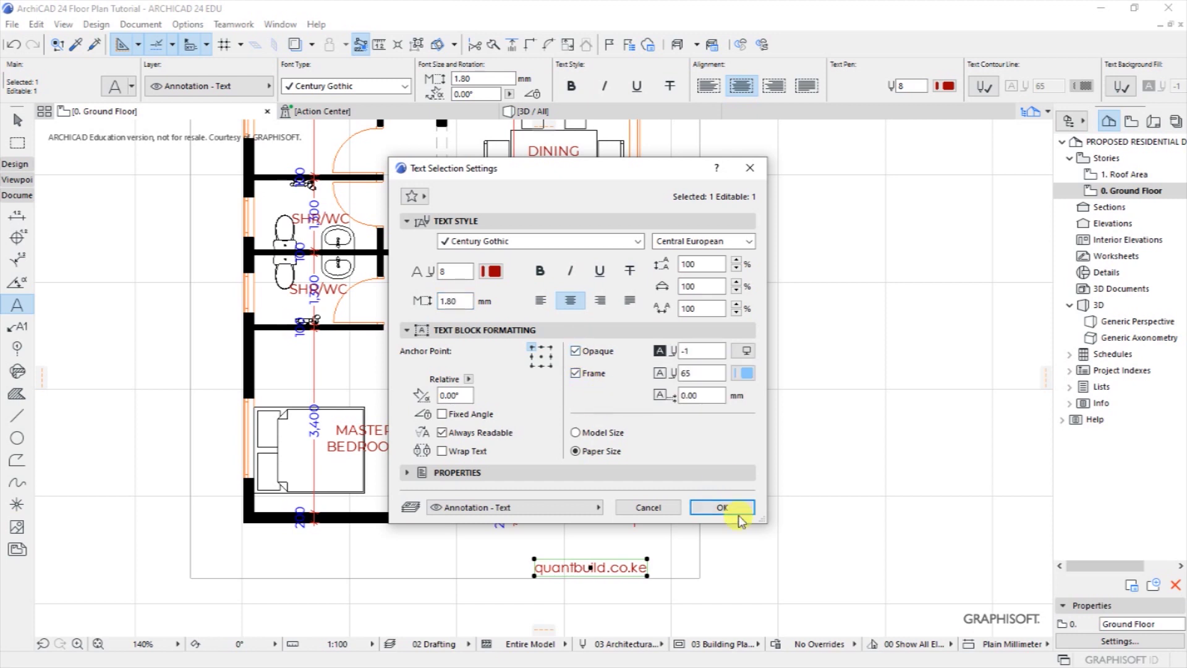
left_click(719, 507)
key("Escape")
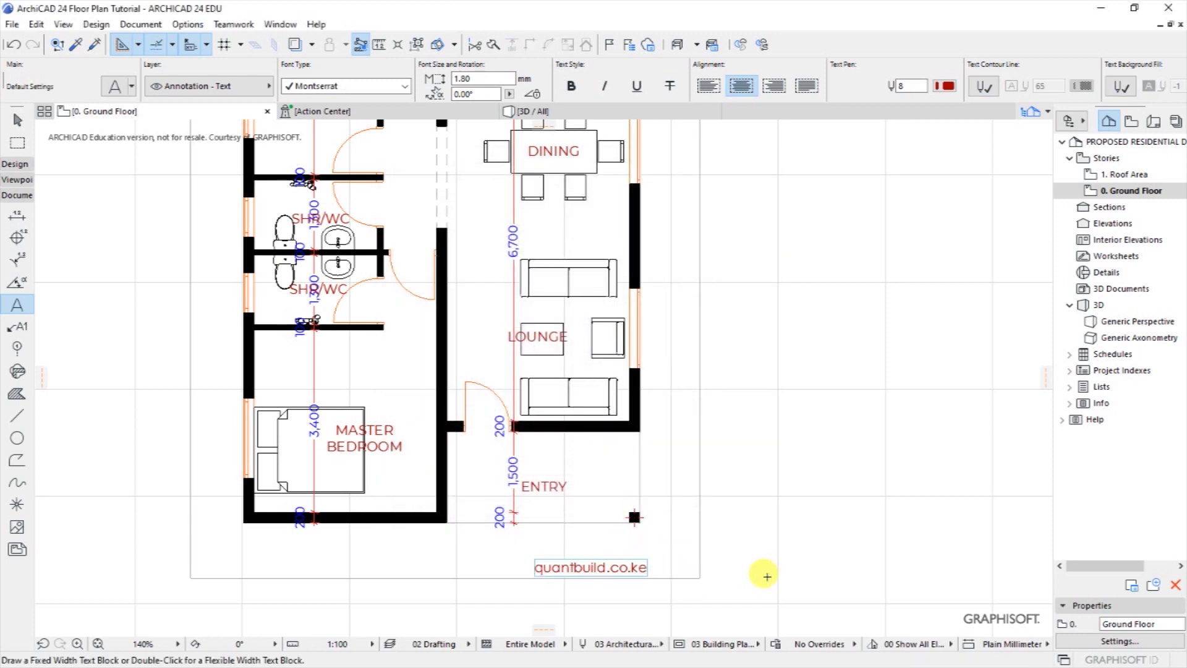
Step: Change the text frame colour to black
scroll(658, 581, "up", 3)
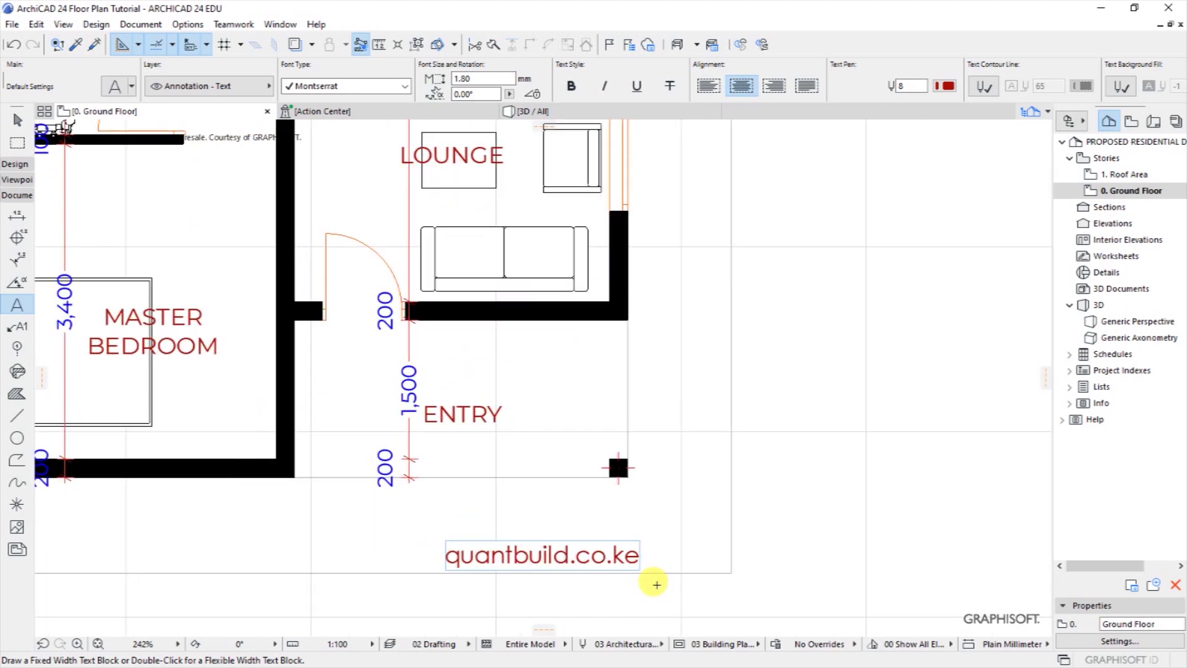
left_click(648, 553, "shift")
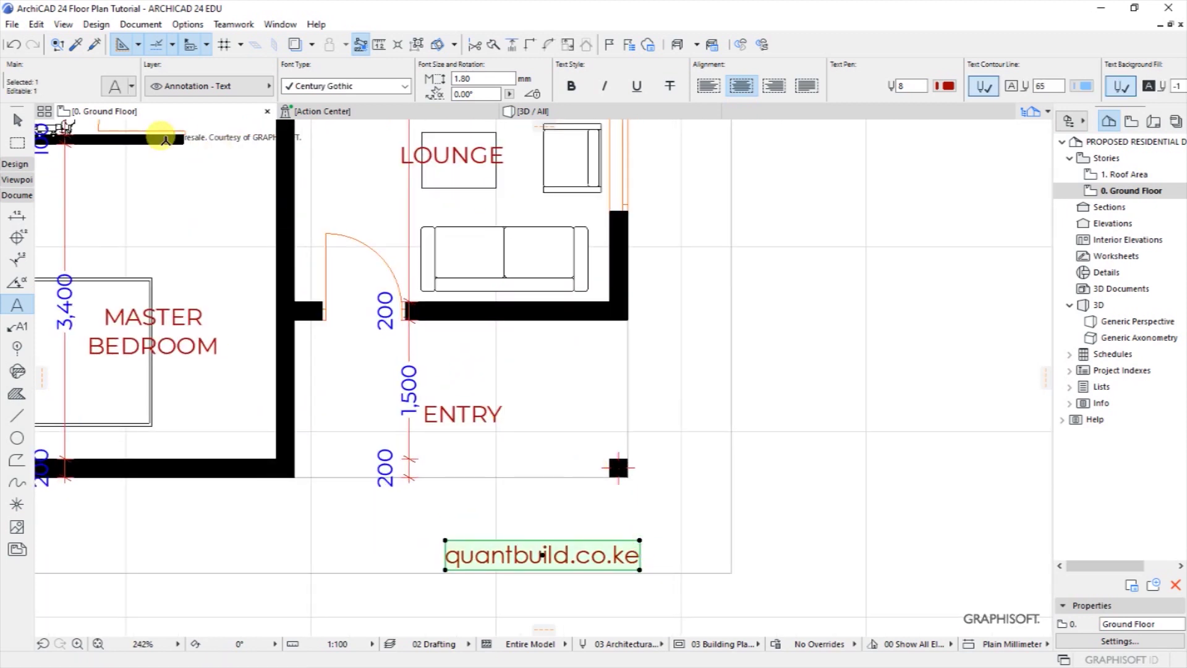
left_click(114, 89)
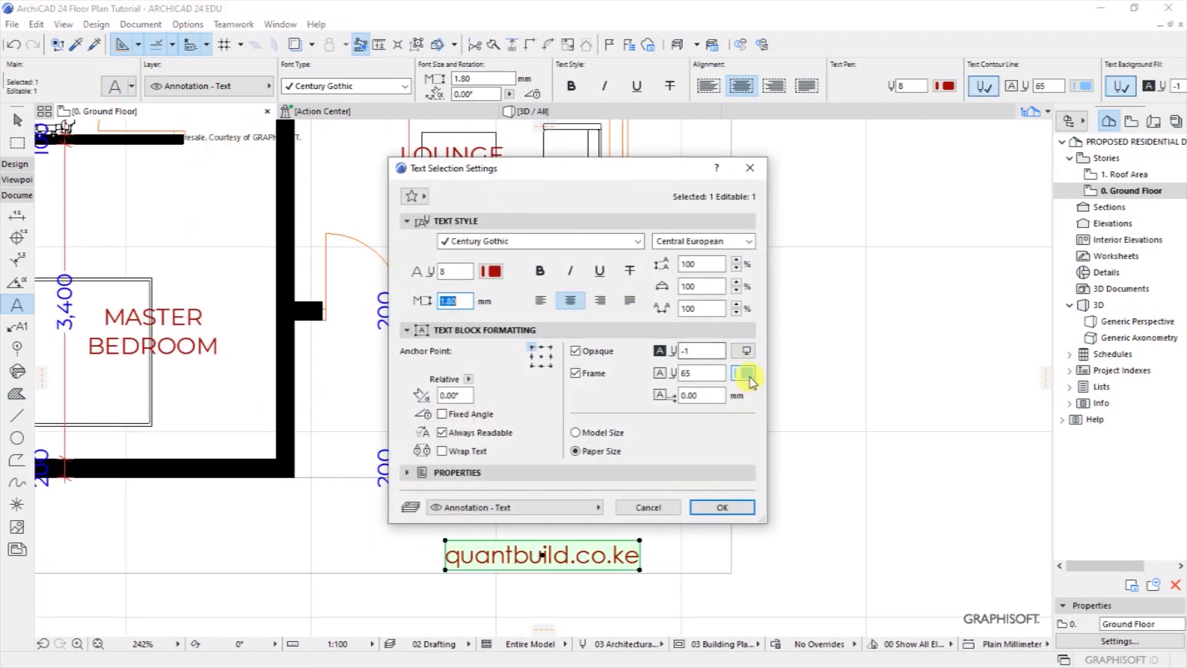
left_click(745, 372)
left_click(764, 371)
left_click(722, 507)
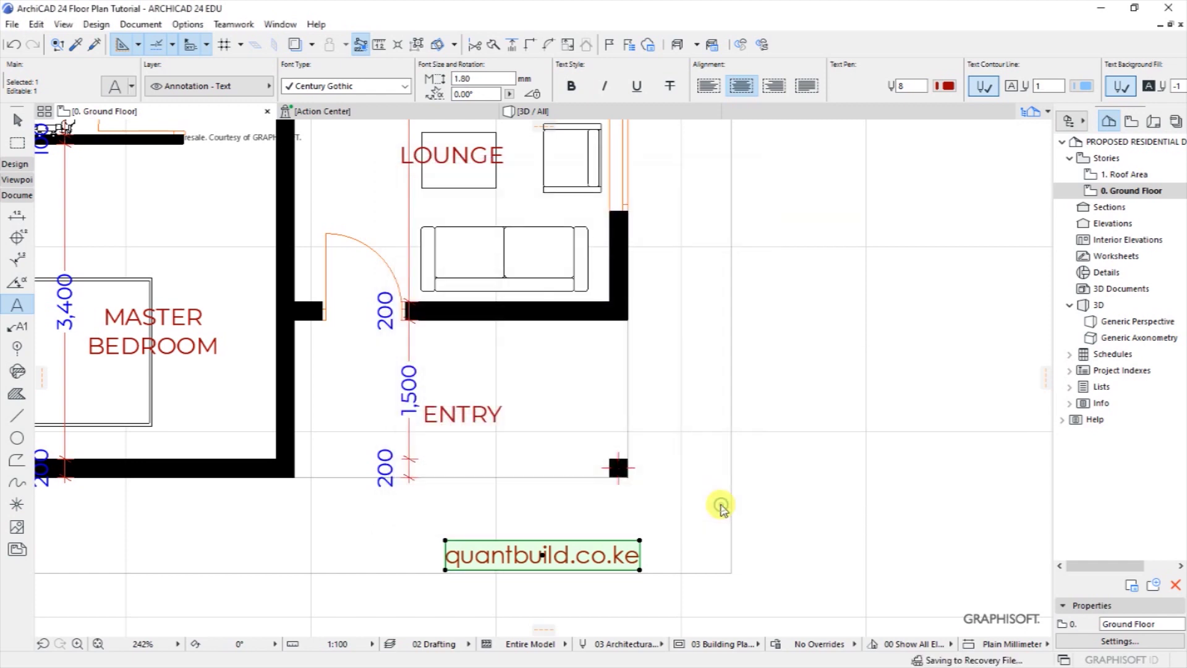
key("Escape")
Step: Zoom out and re-centre the view so the whole plan is visible
scroll(680, 559, "down", 4)
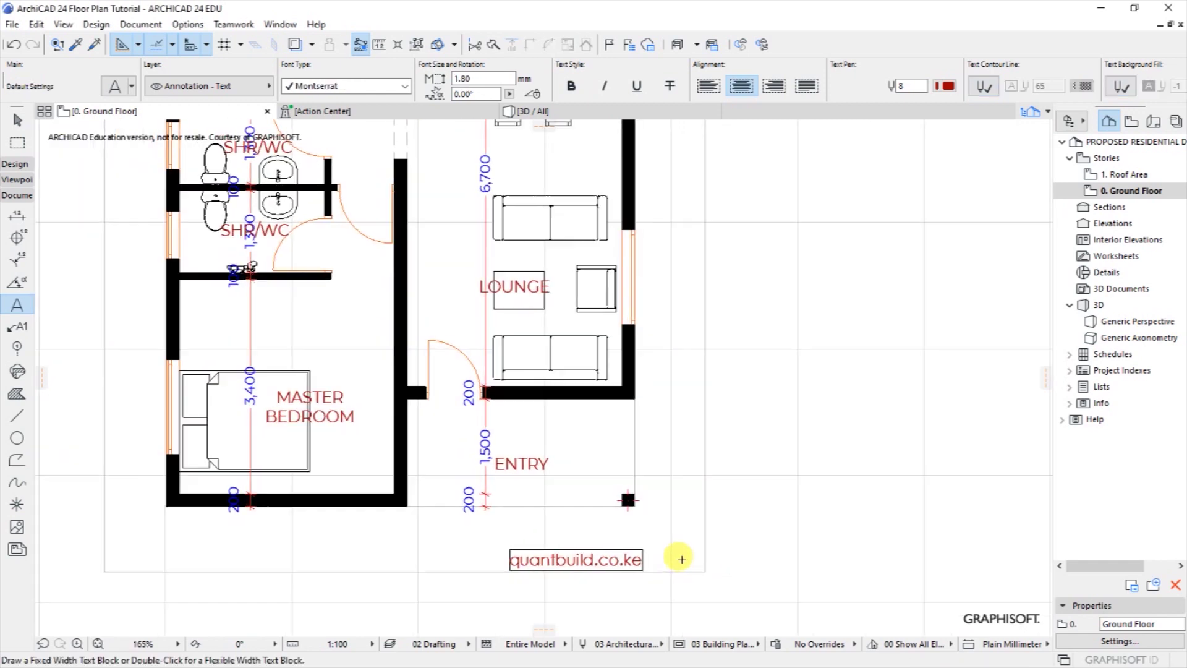
scroll(680, 559, "down", 1)
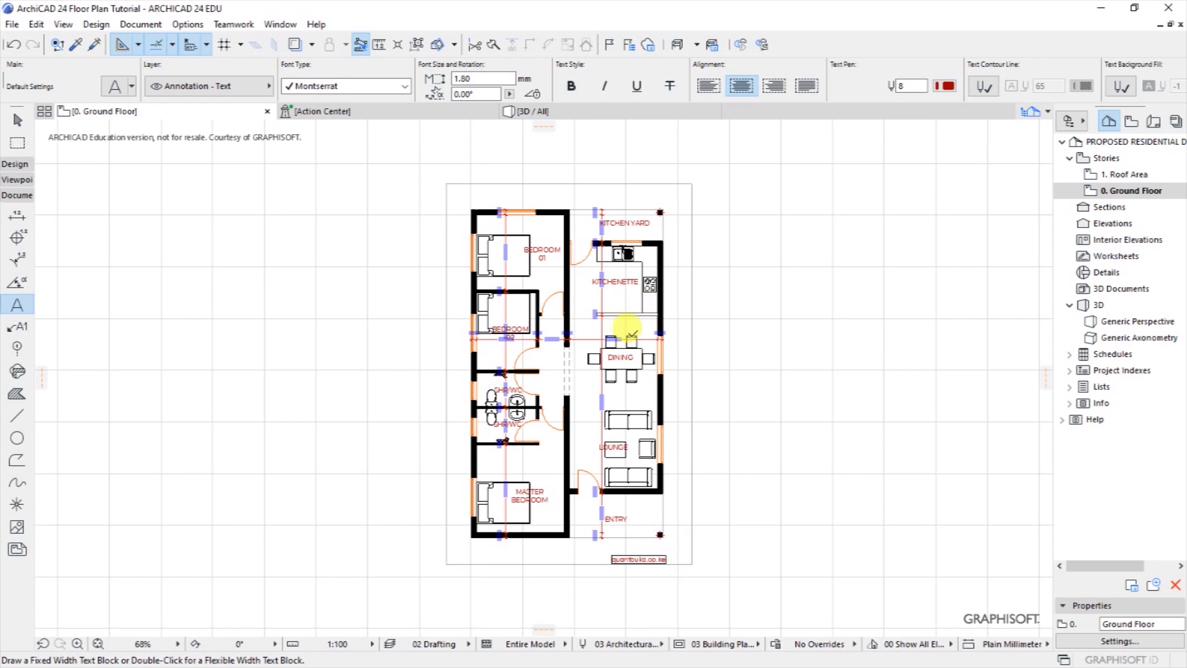
middle_click_drag(646, 342, 627, 321)
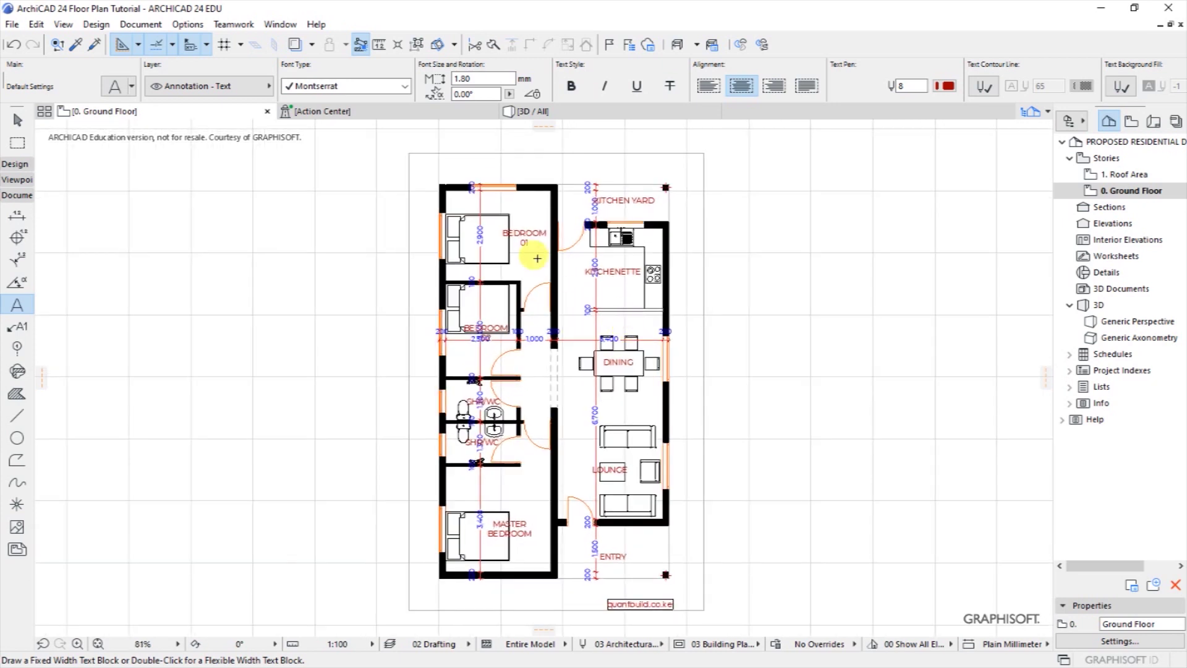
left_click(12, 145)
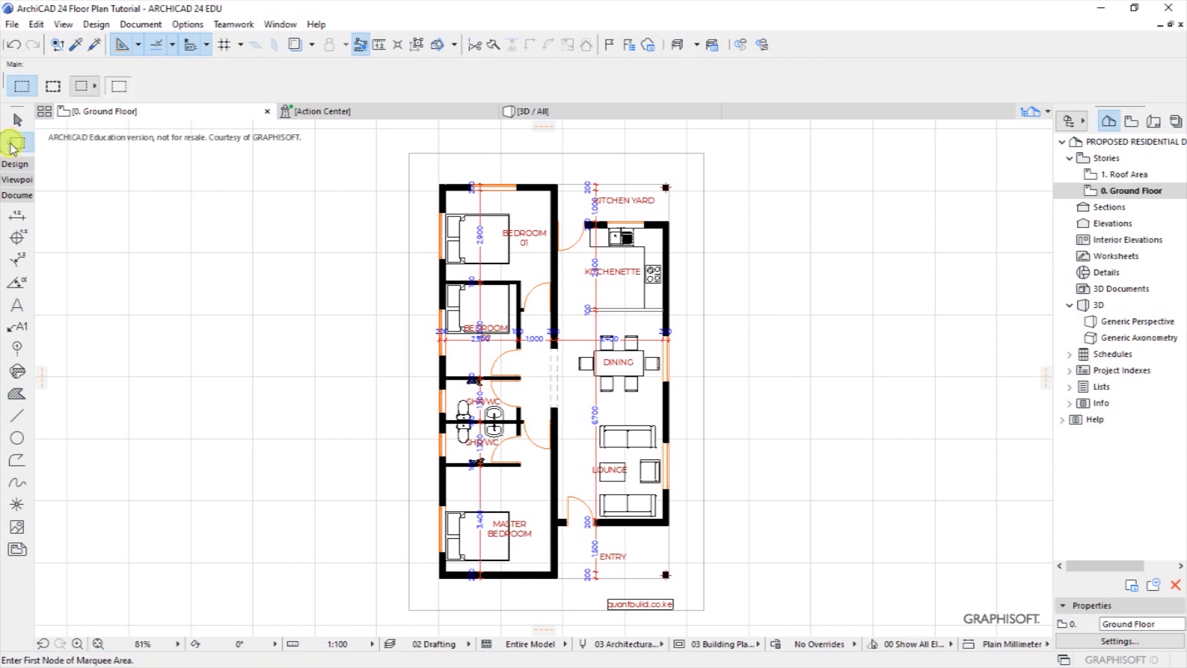
Step: Draw a marquee from above the plan's top-left corner to below the watermark
left_click(403, 148)
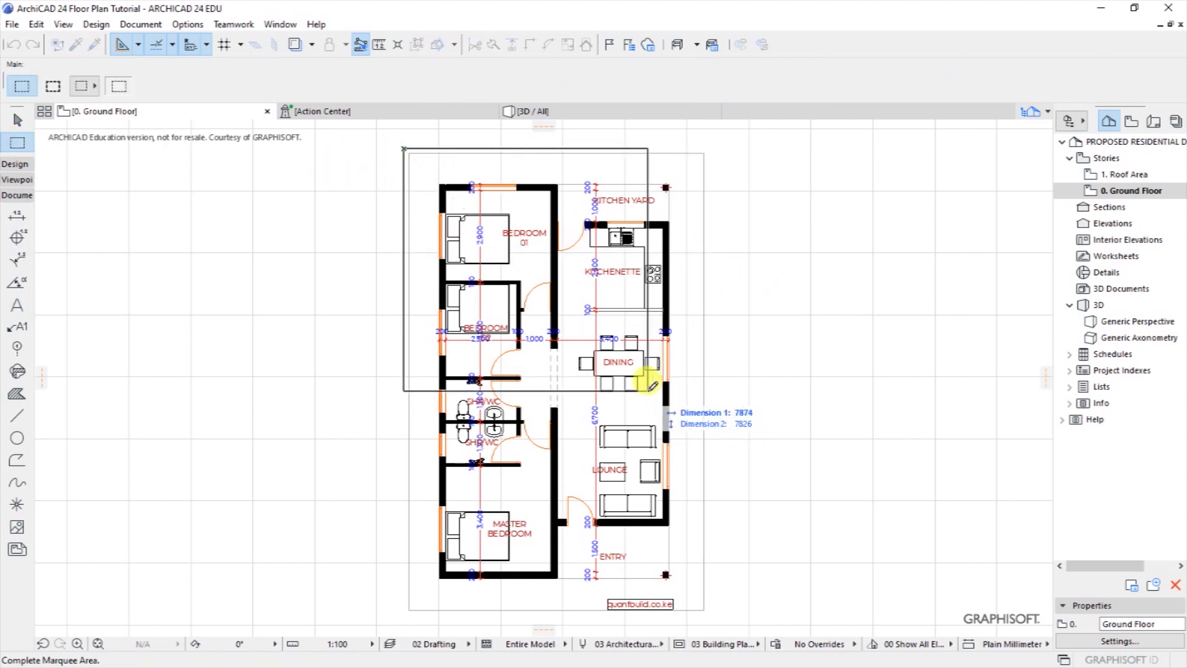
scroll(663, 409, "down", 1)
scroll(703, 575, "up", 1)
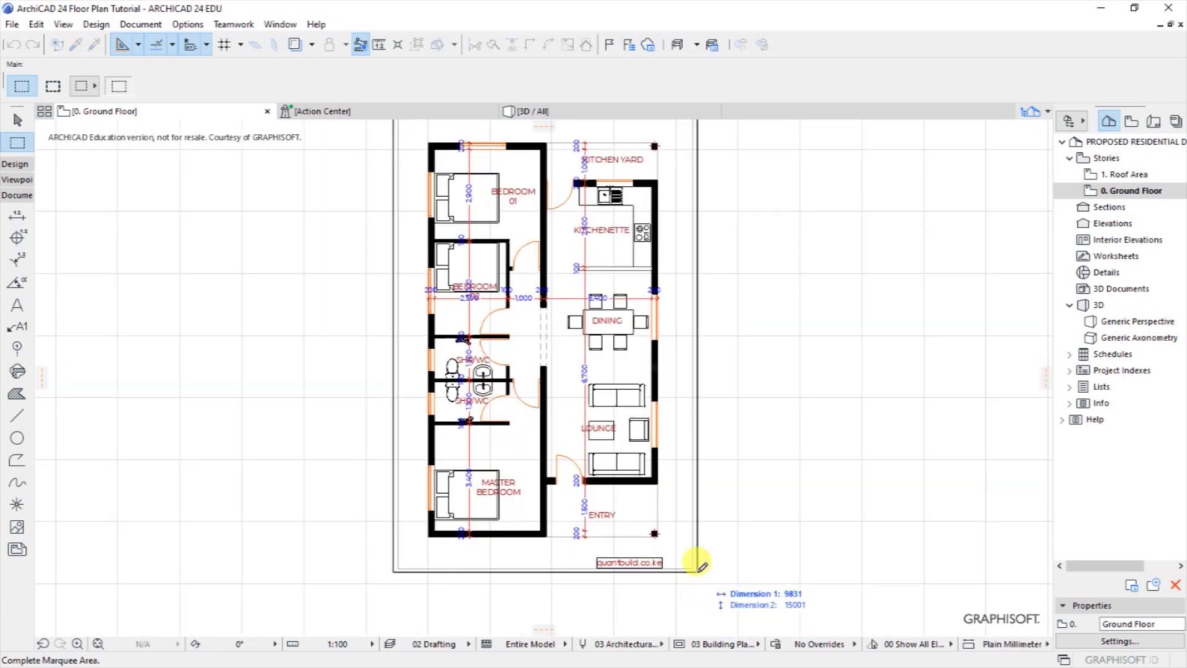
left_click(703, 567)
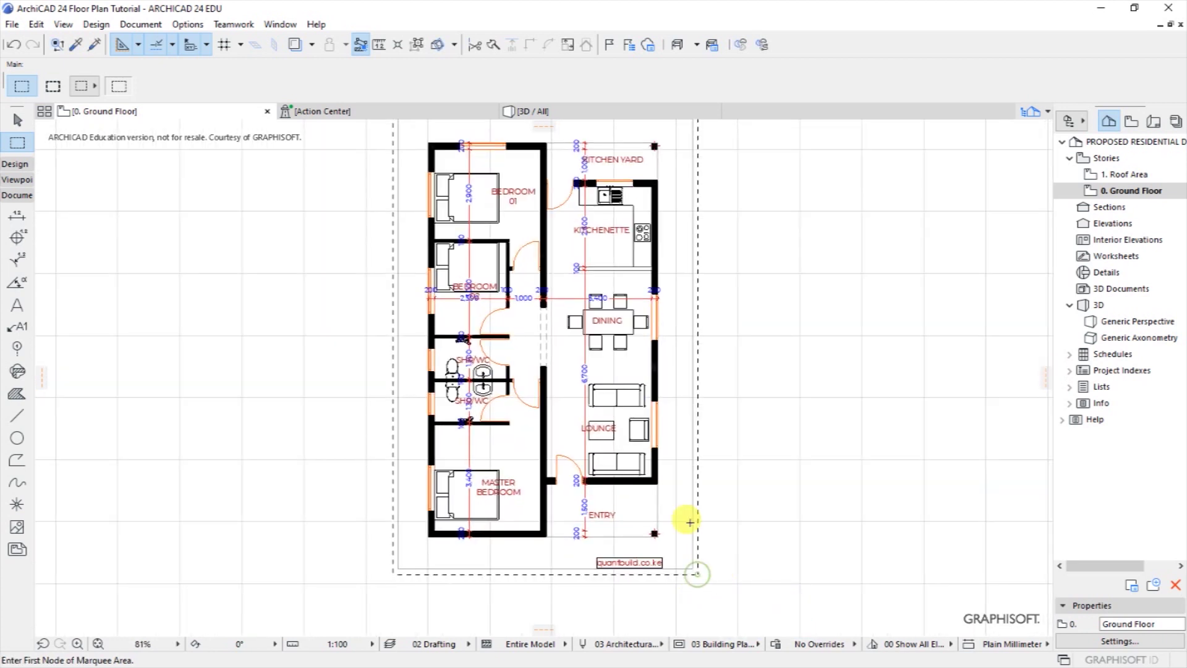
Step: Start saving the plan as the PDF 'ArchiCAD 24 Floor Plan Tutorial.pdf'
scroll(326, 357, "down", 1)
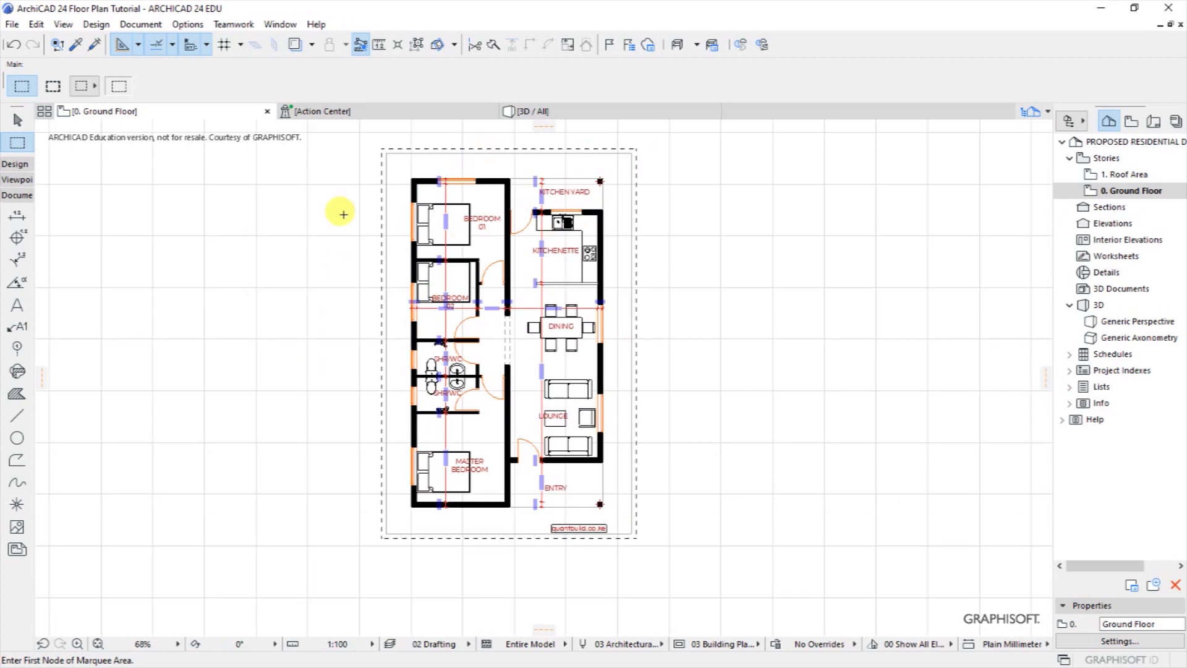
scroll(347, 146, "up", 1)
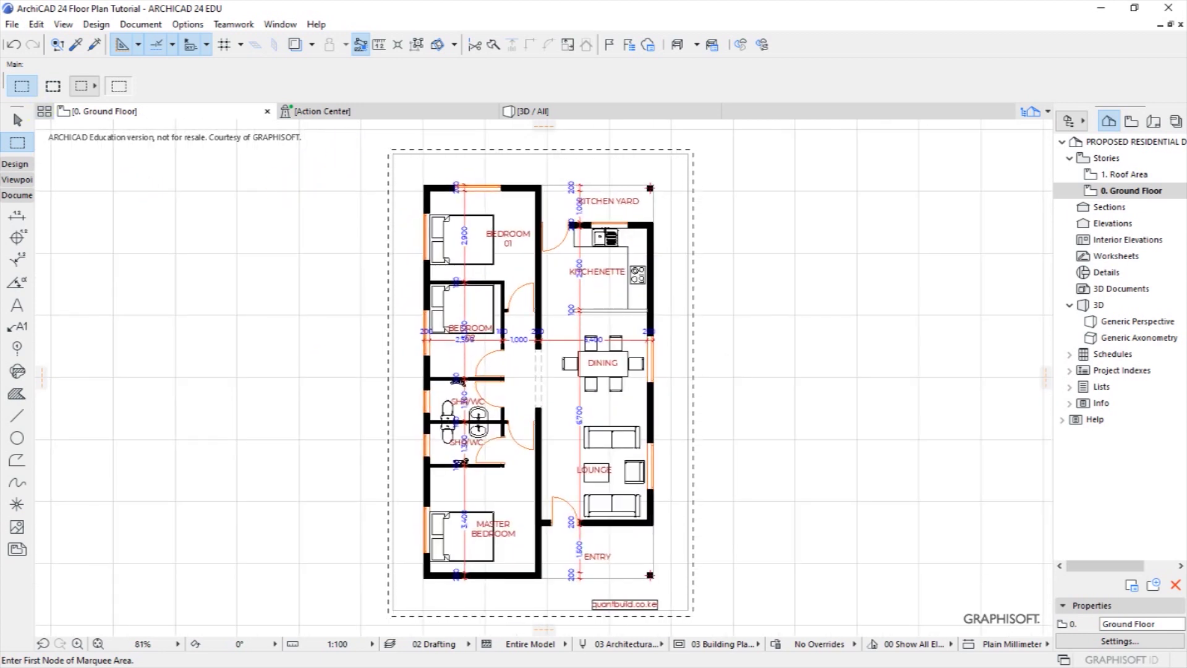
left_click(12, 24)
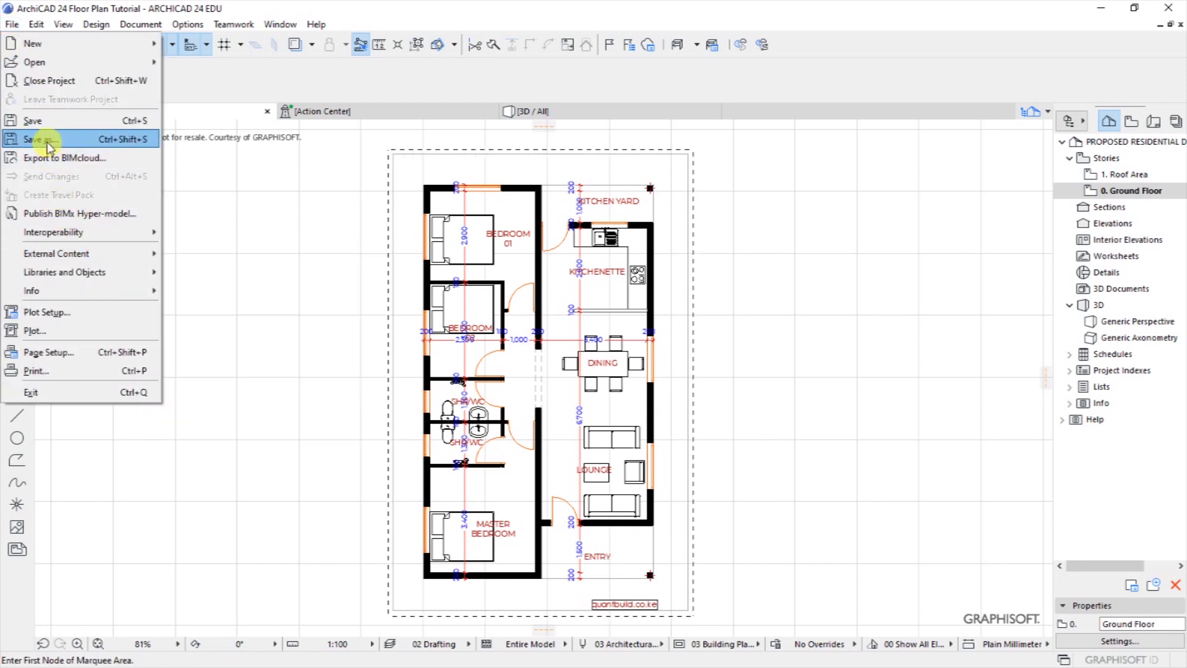
left_click(339, 263)
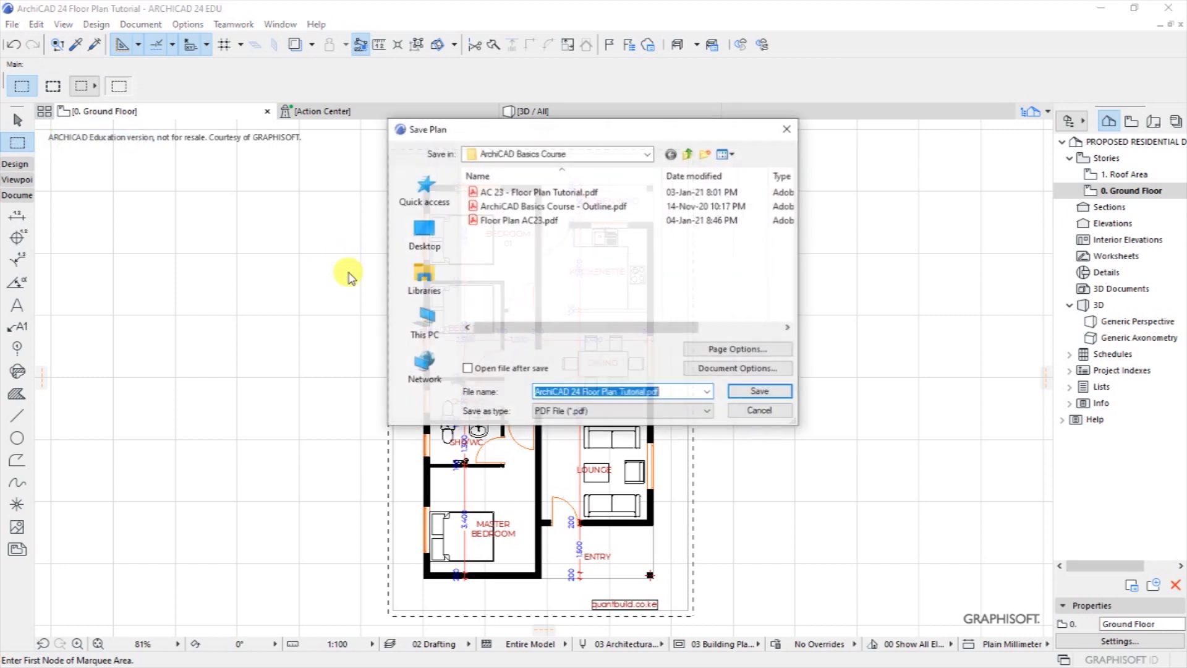
Step: Make the PDF open automatically after saving, then bring up its Page Options
left_click_drag(562, 126, 461, 215)
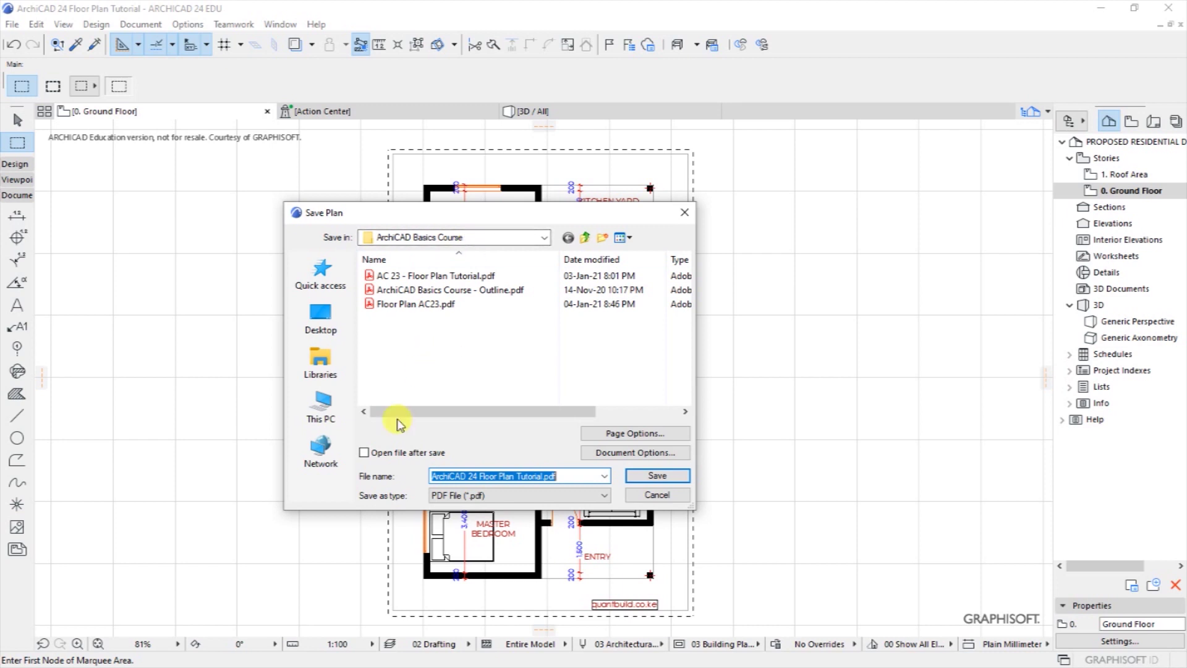
left_click(364, 454)
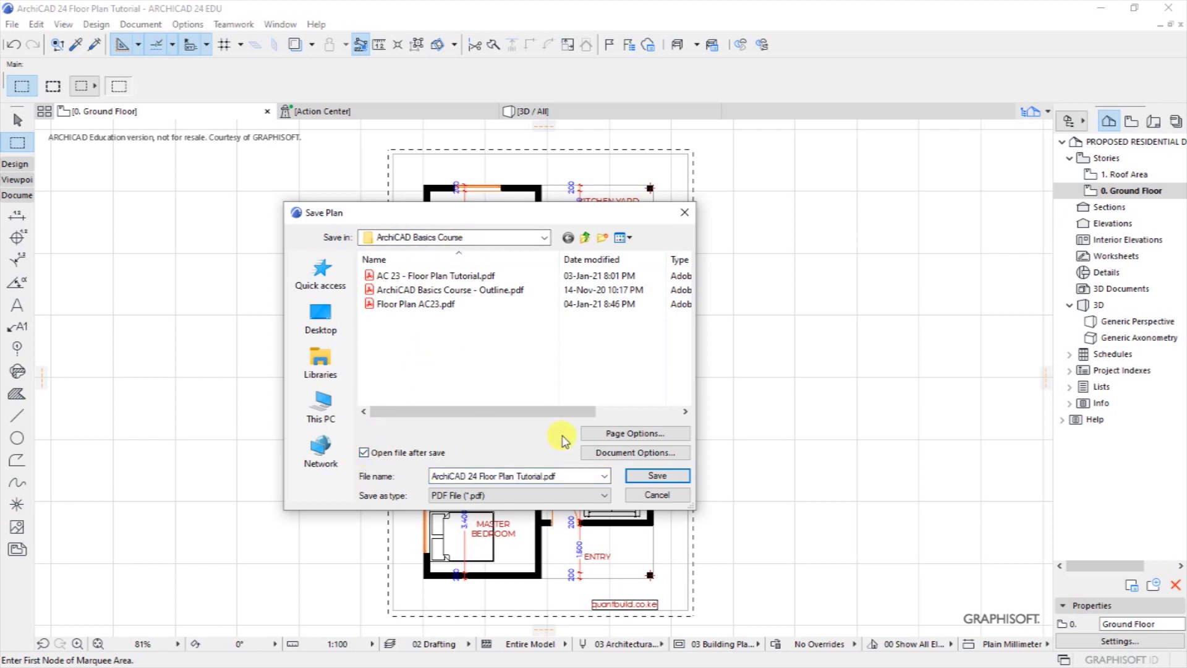
left_click(597, 435)
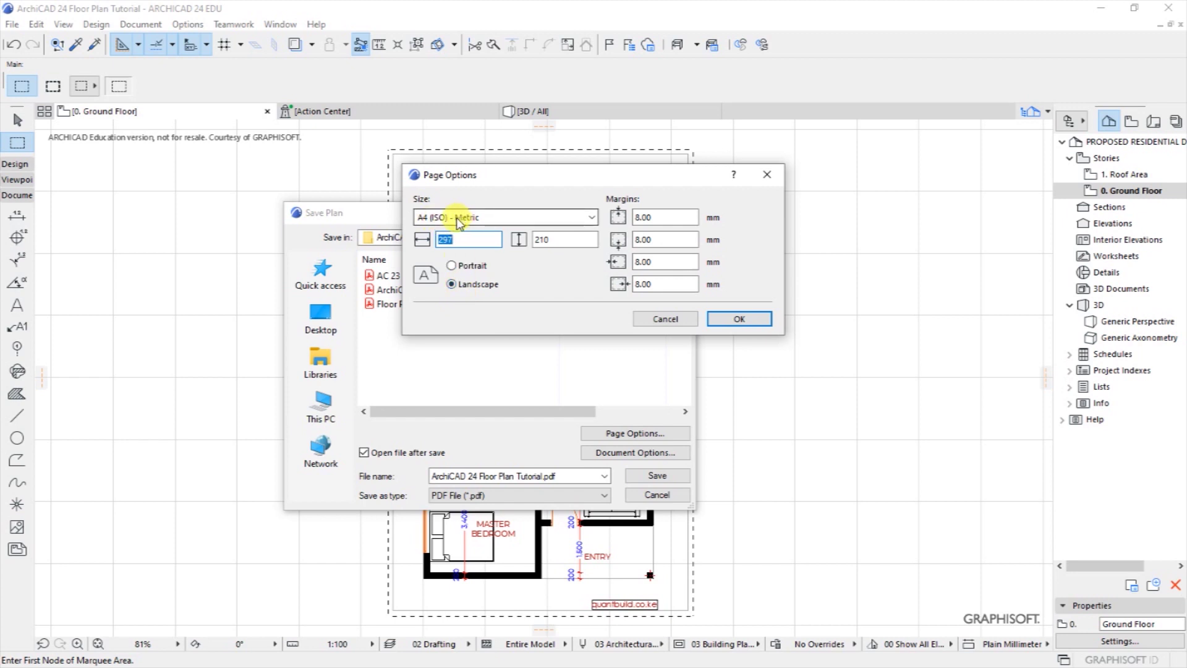
Step: Set the PDF page to A4 (ISO) - Metric in portrait orientation, 210 × 297 mm
left_click(565, 218)
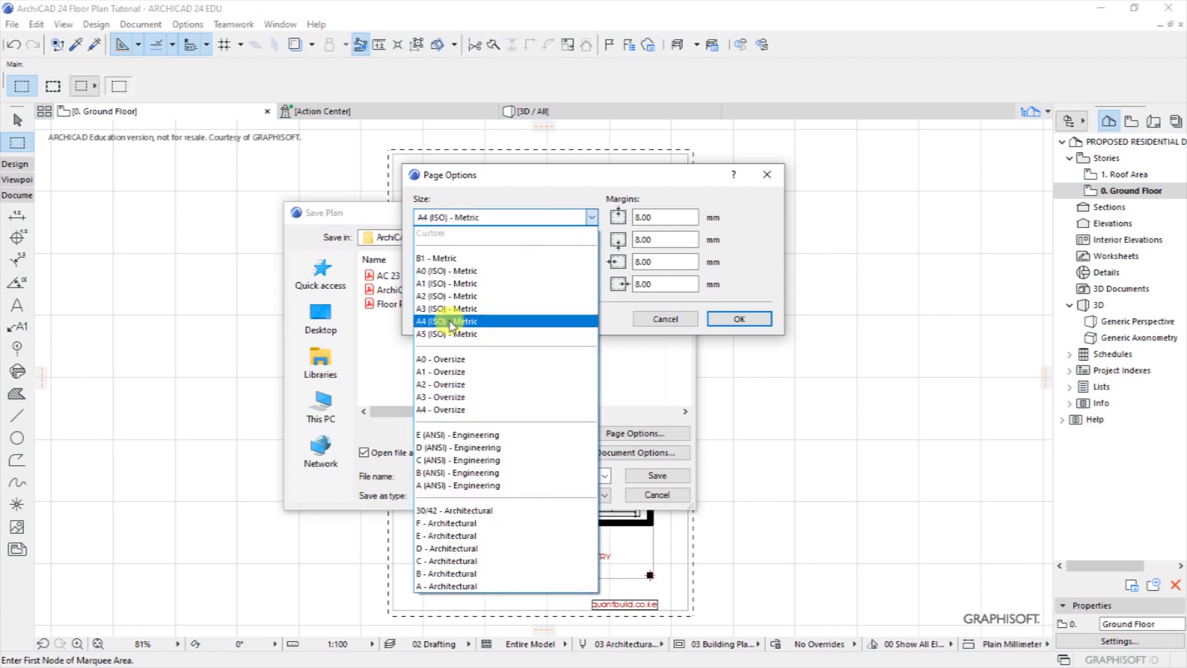
left_click(608, 320)
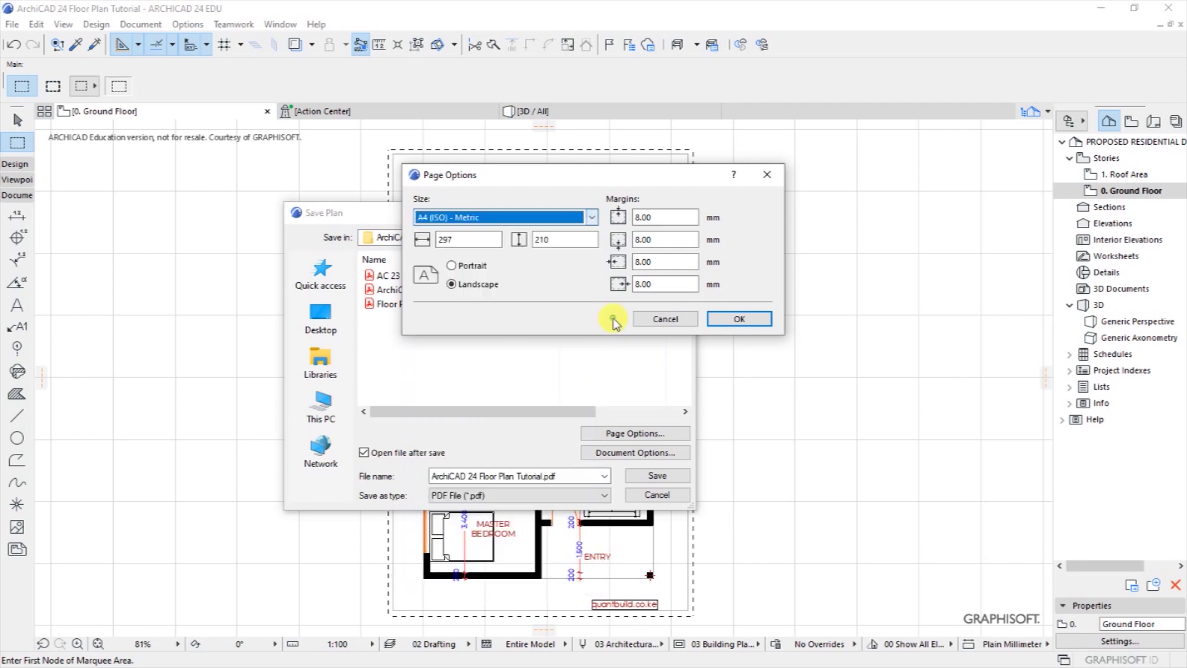
left_click(450, 267)
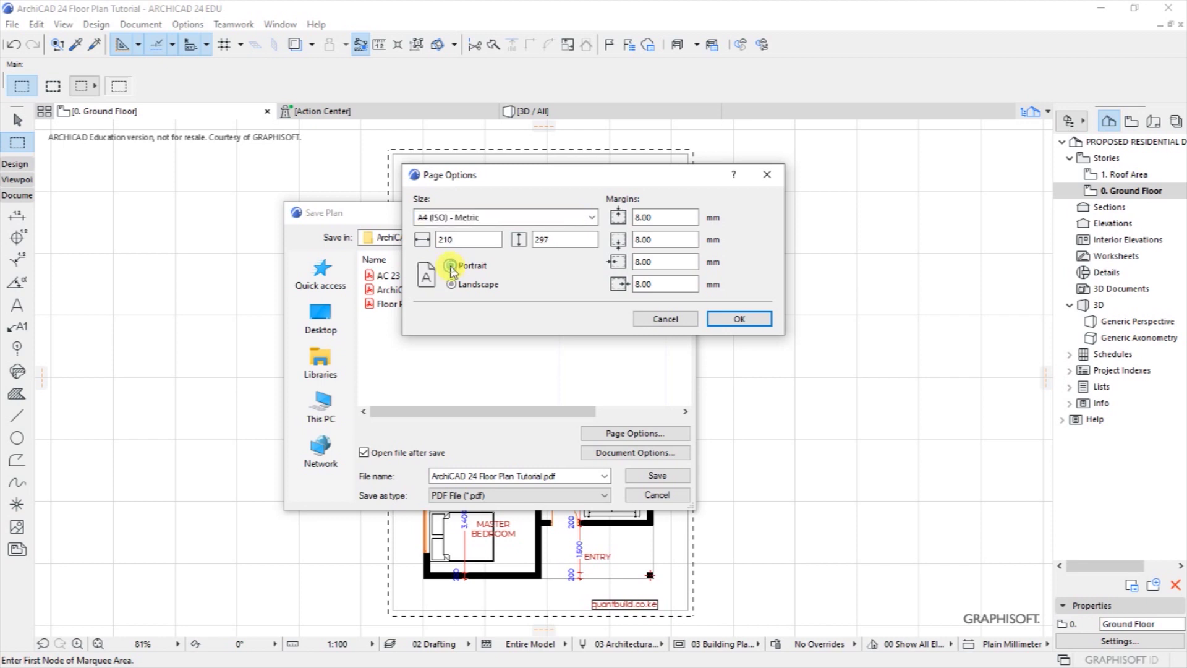
left_click(725, 320)
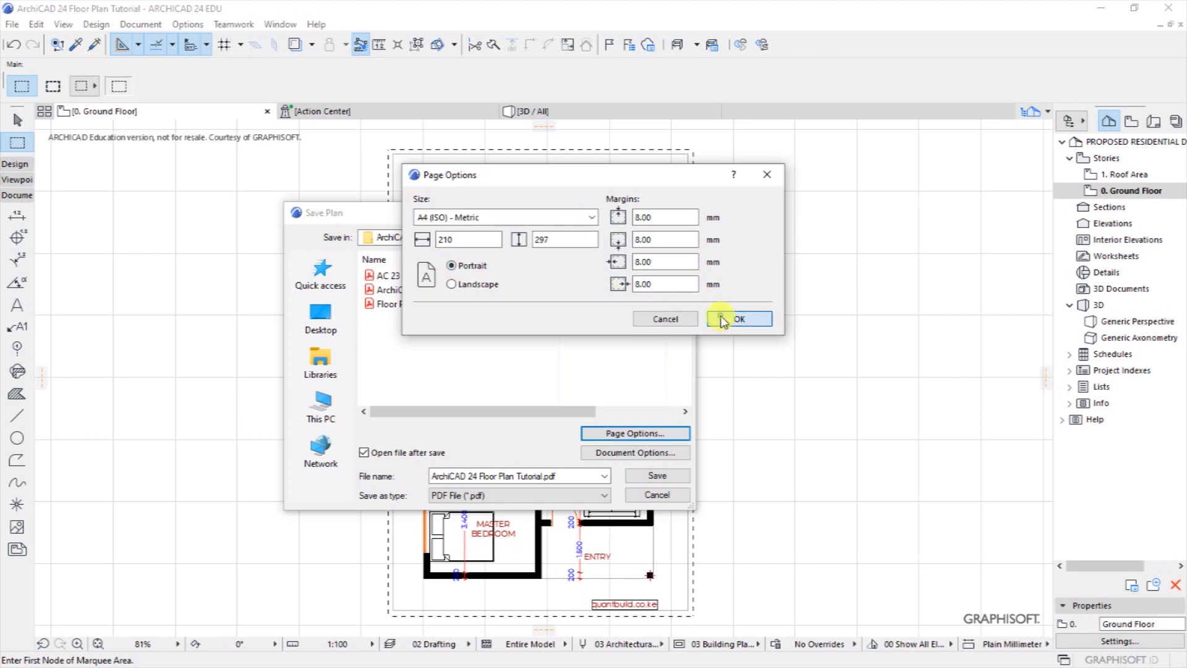
left_click(615, 452)
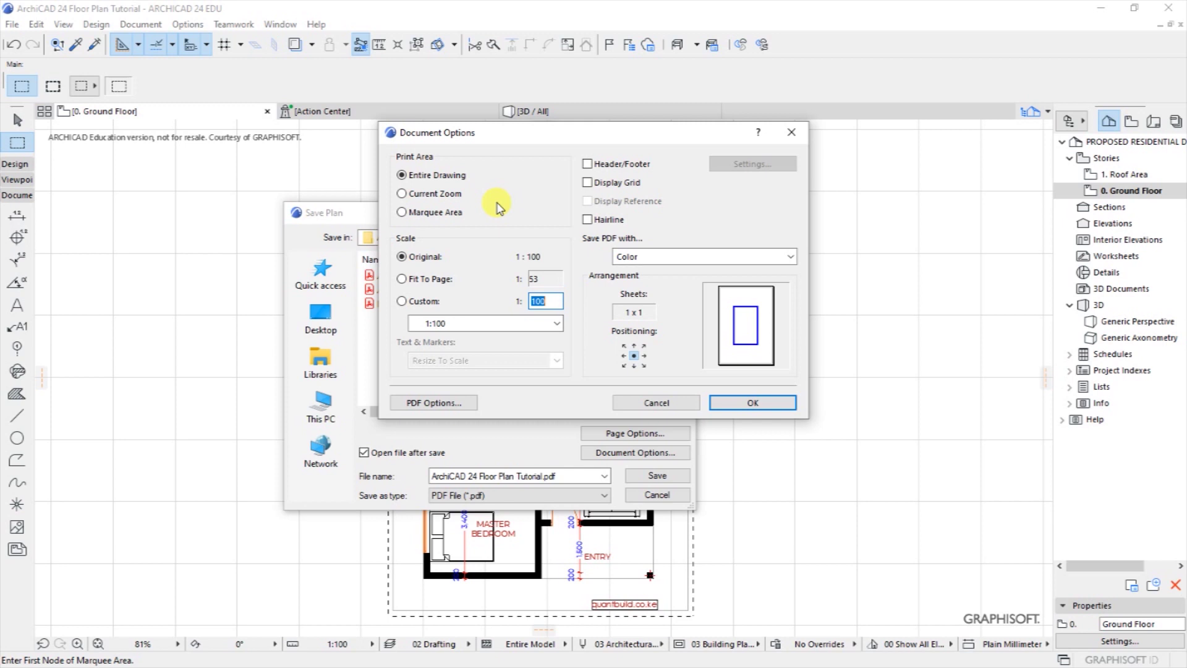
Step: Limit the PDF to the Marquee Area, fitted to page at 1:54, colour, no header/footer
left_click(402, 213)
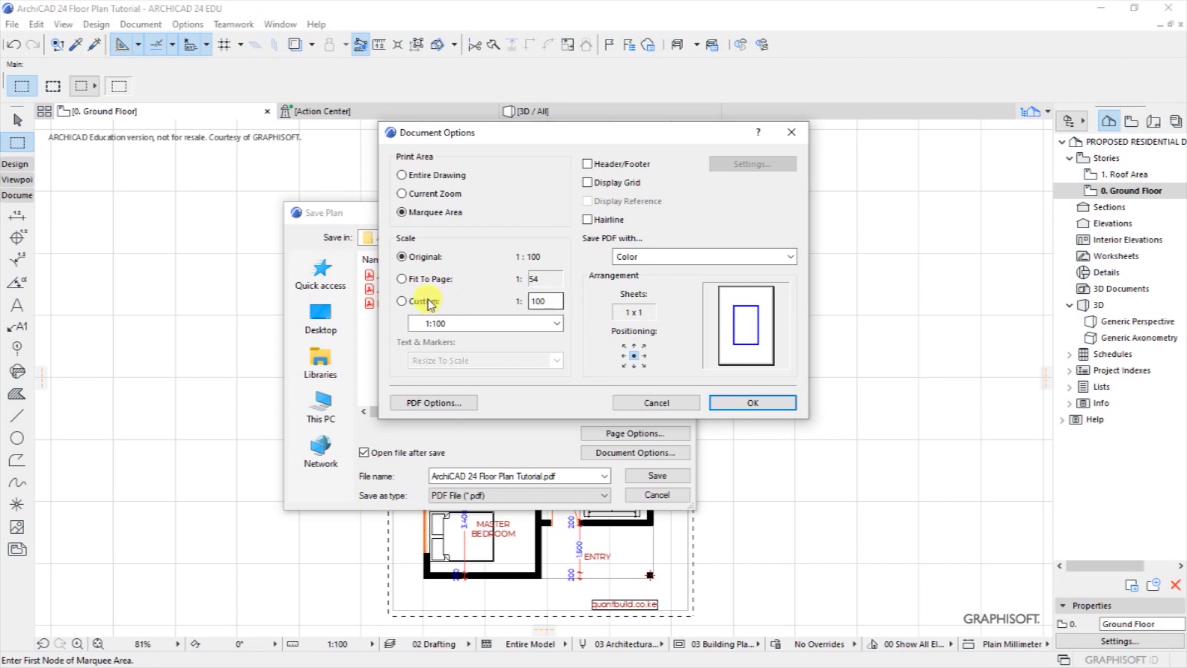
left_click(403, 280)
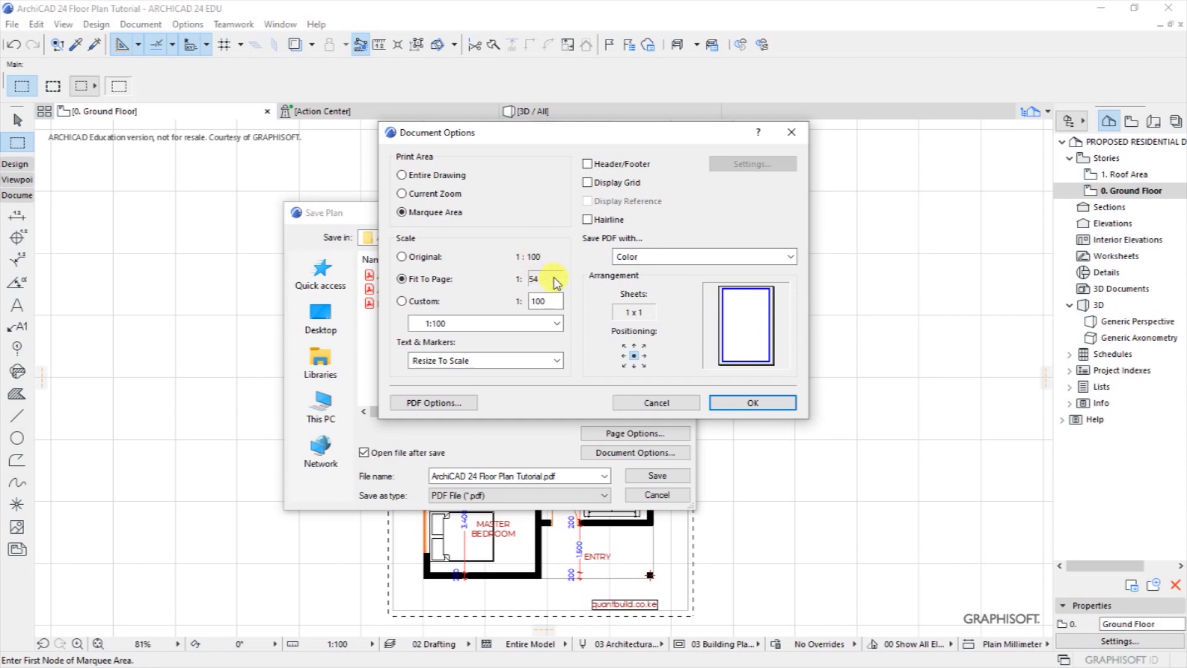
left_click(587, 164)
left_click(587, 164)
left_click(639, 257)
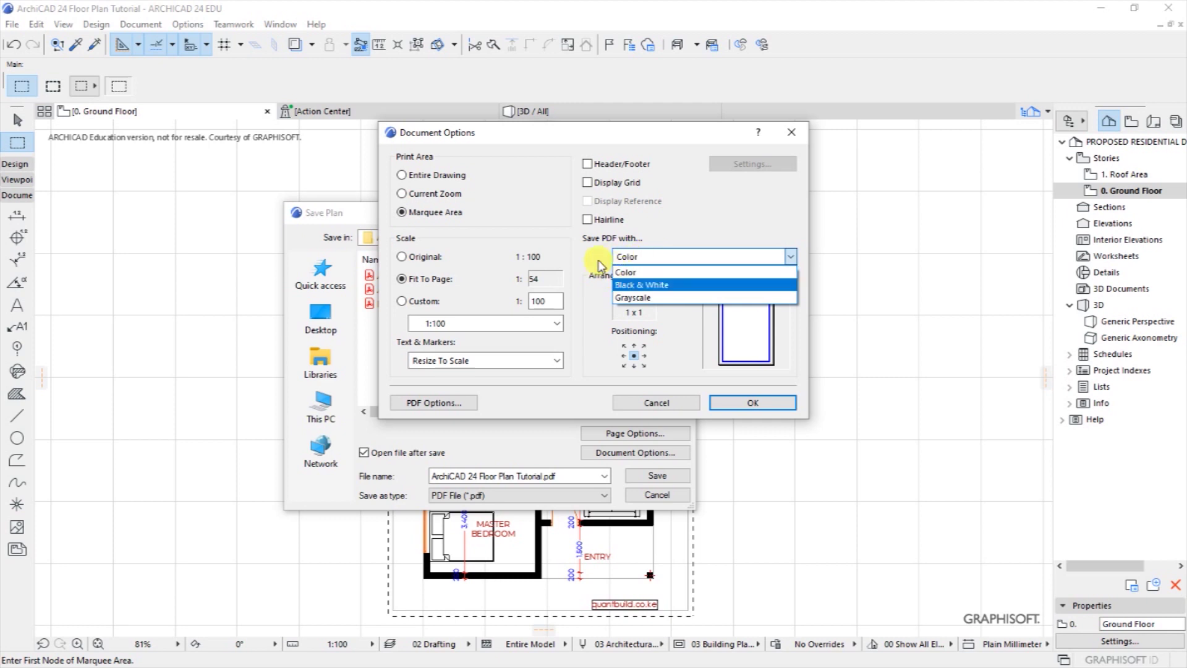
left_click(622, 273)
left_click(438, 403)
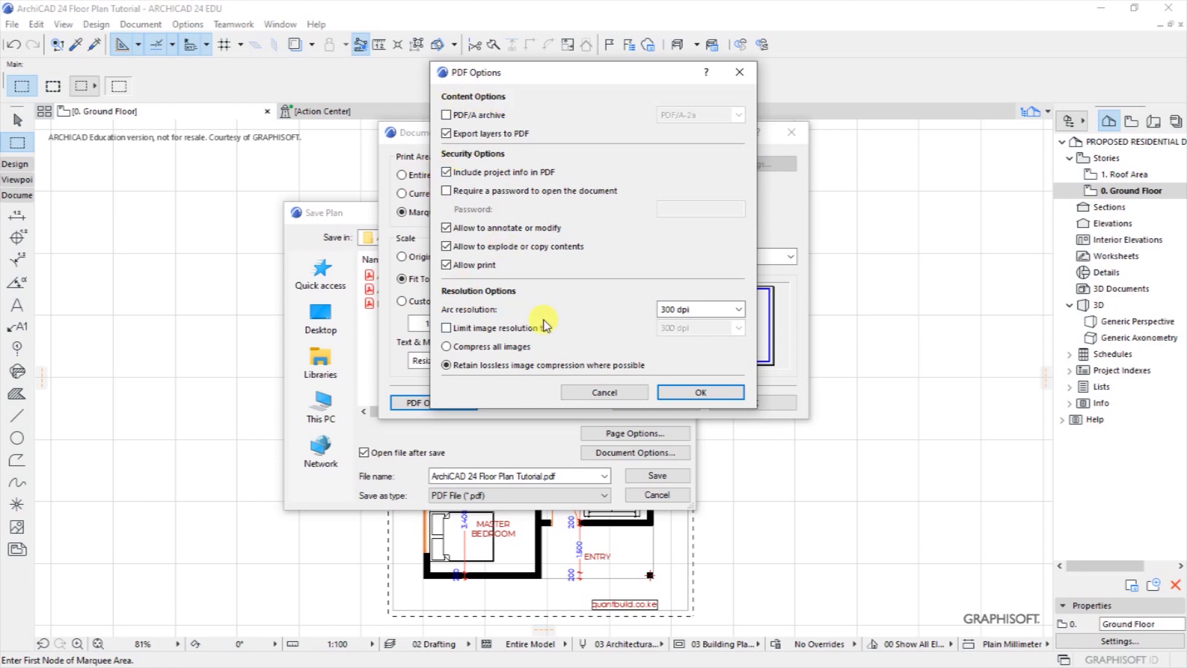
Step: Accept the PDF Options unchanged and confirm the Document Options
left_click(674, 392)
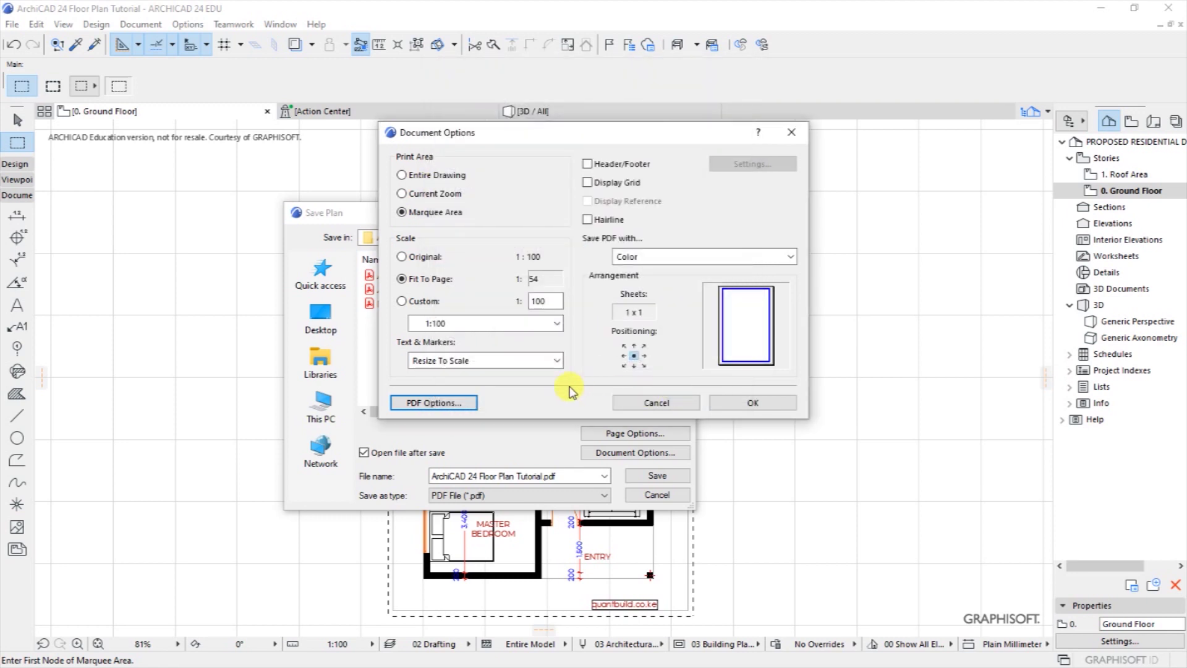
left_click(742, 405)
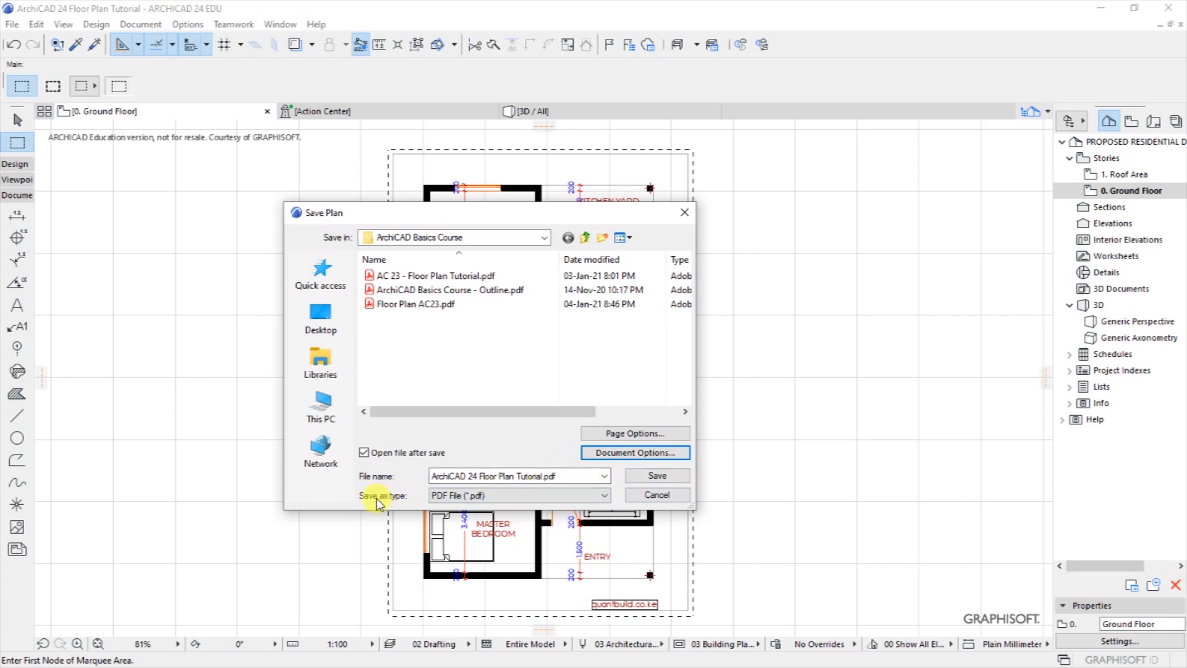
Step: Save the plan as PDF File (*.pdf) 'ArchiCAD 24 Floor Plan Tutorial.pdf'
left_click(484, 497)
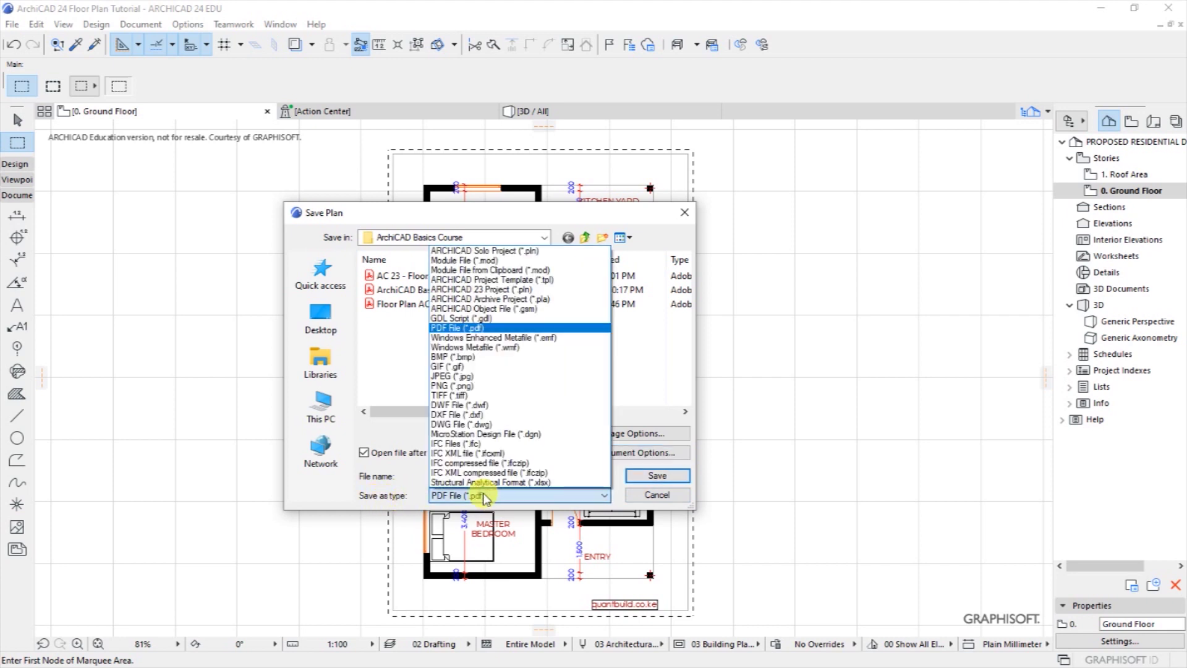
left_click(471, 328)
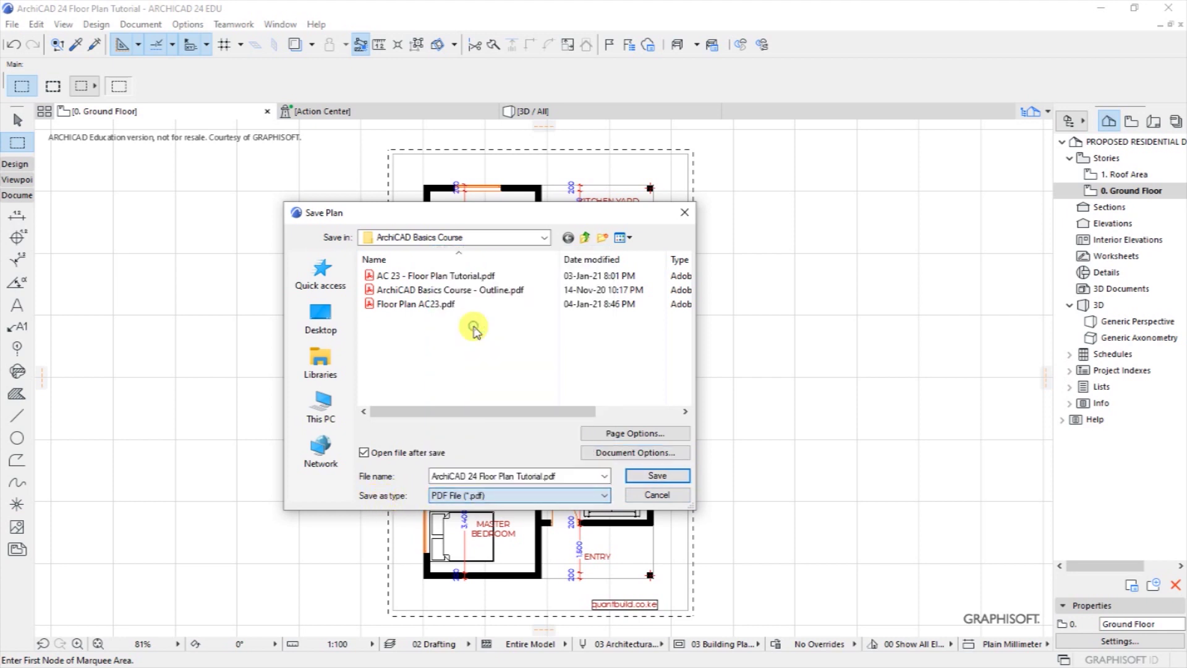
left_click(658, 477)
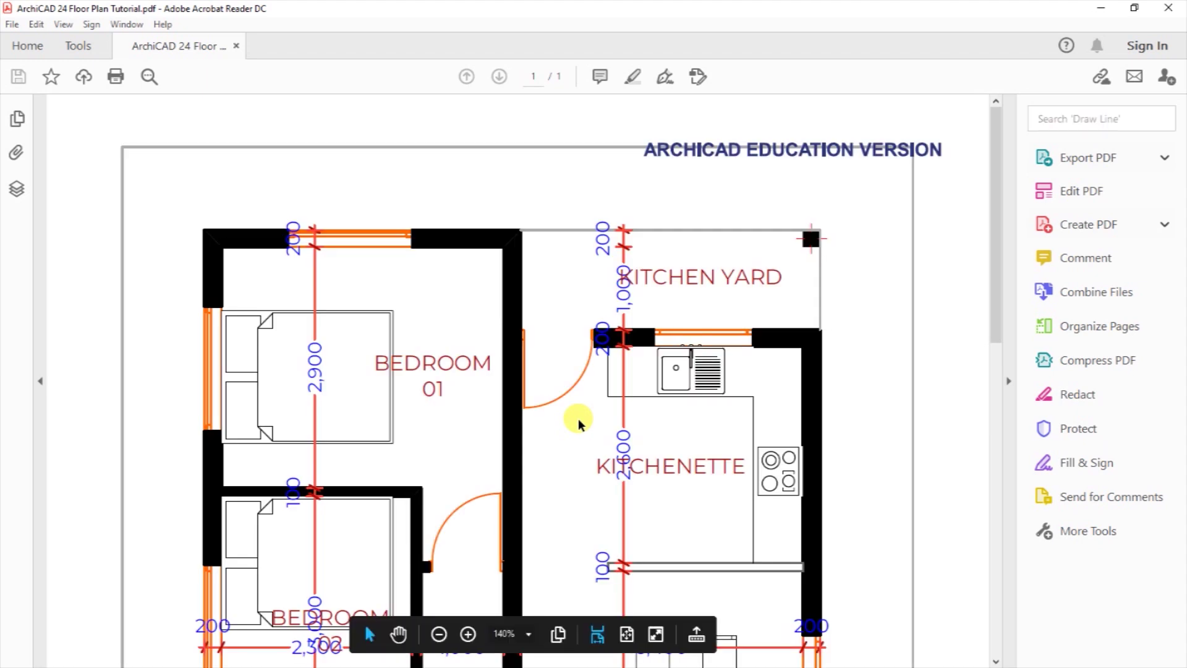
Step: Hide Acrobat's Tools pane, view the PDF at actual size, and scroll through the plan page
left_click(1012, 380)
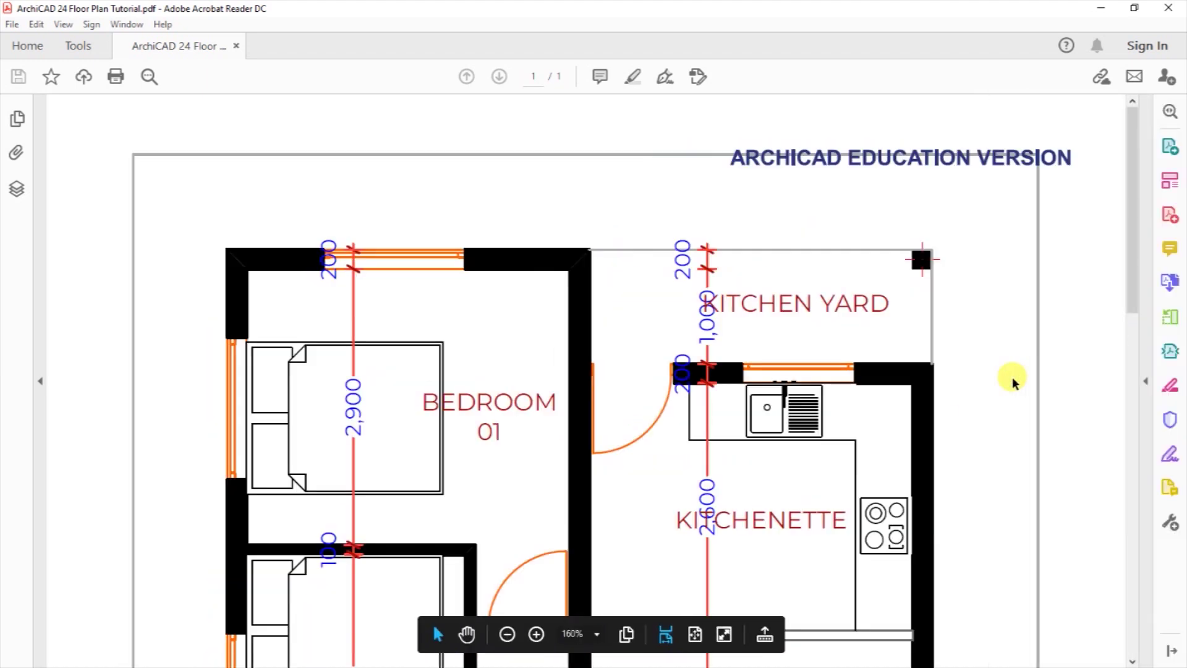
key("ctrl+1")
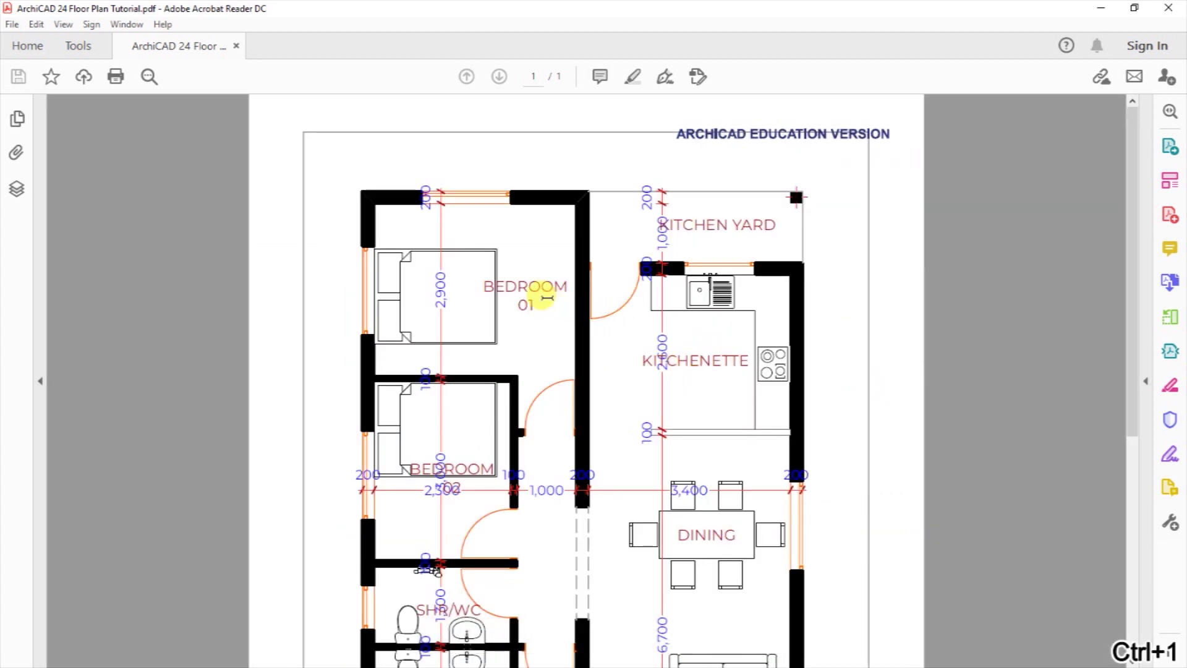
scroll(559, 300, "down", 5)
scroll(544, 317, "down", 1)
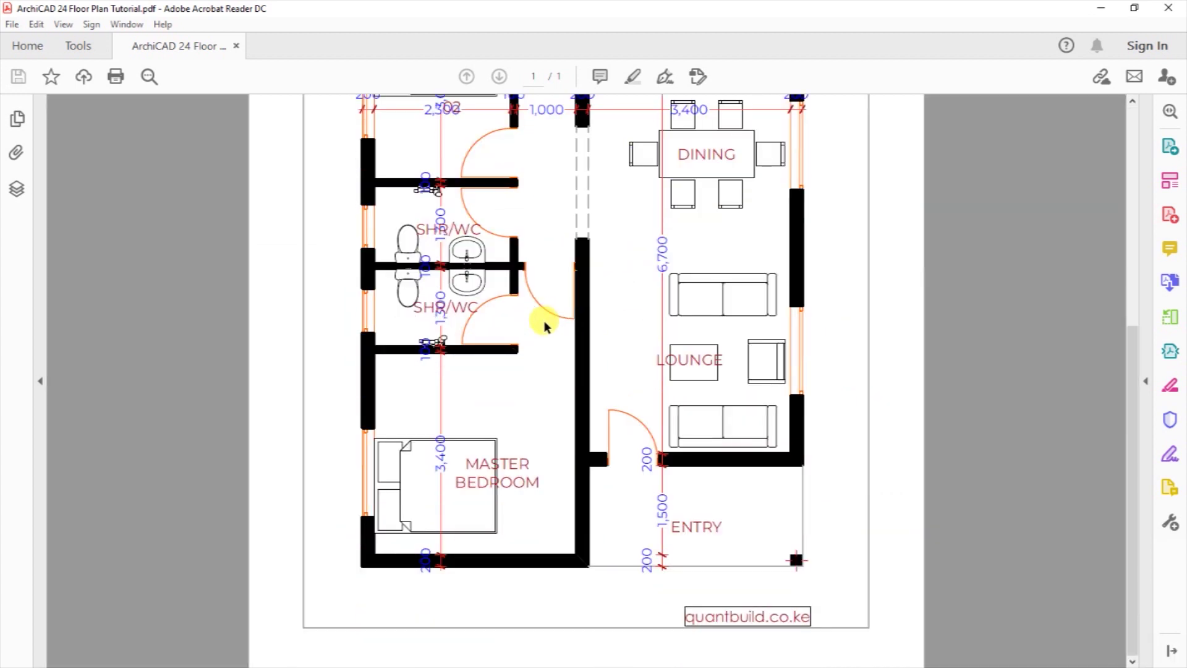
scroll(612, 328, "up", 5)
scroll(621, 327, "up", 1)
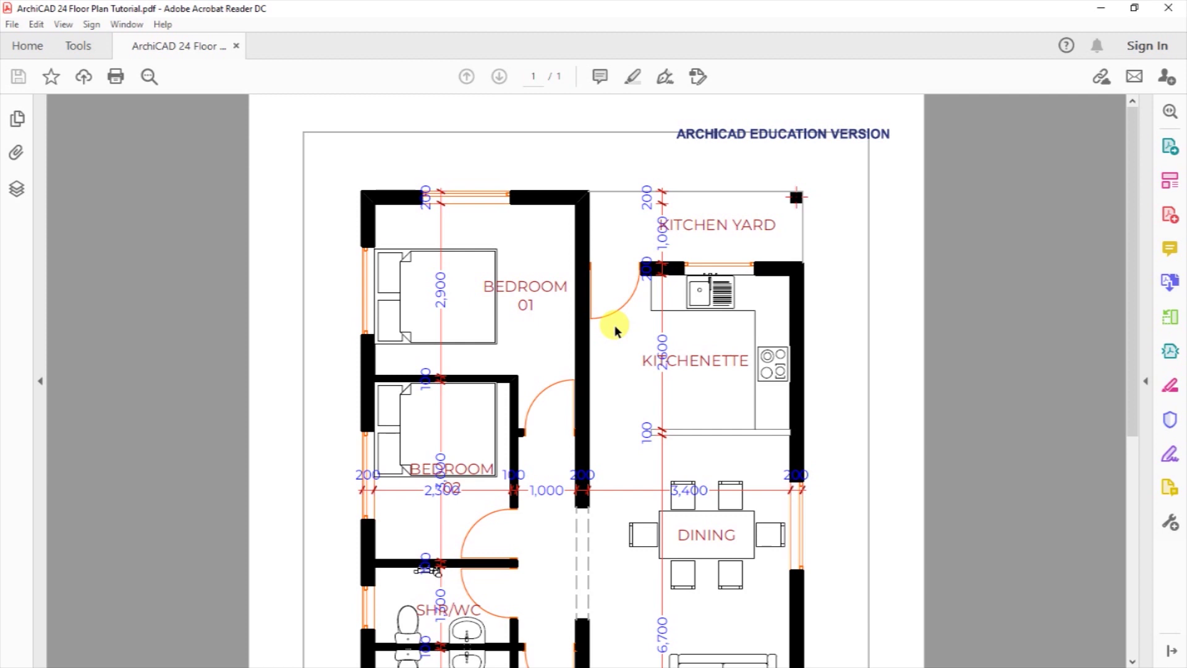
scroll(615, 329, "down", 5)
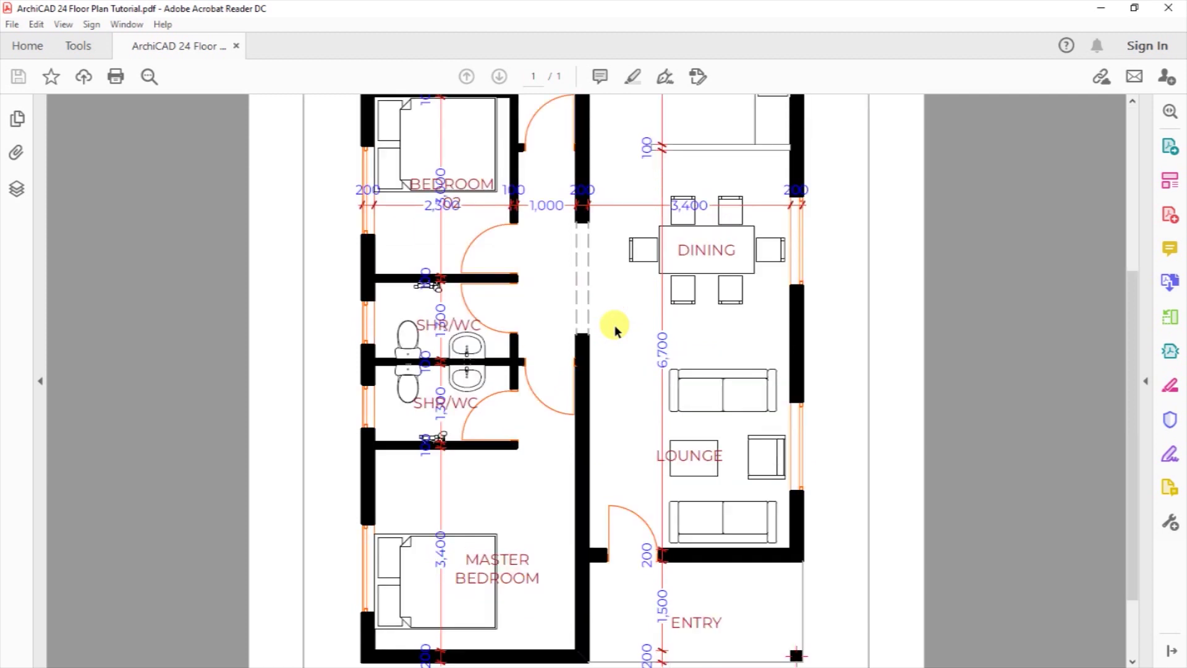
scroll(615, 330, "down", 2)
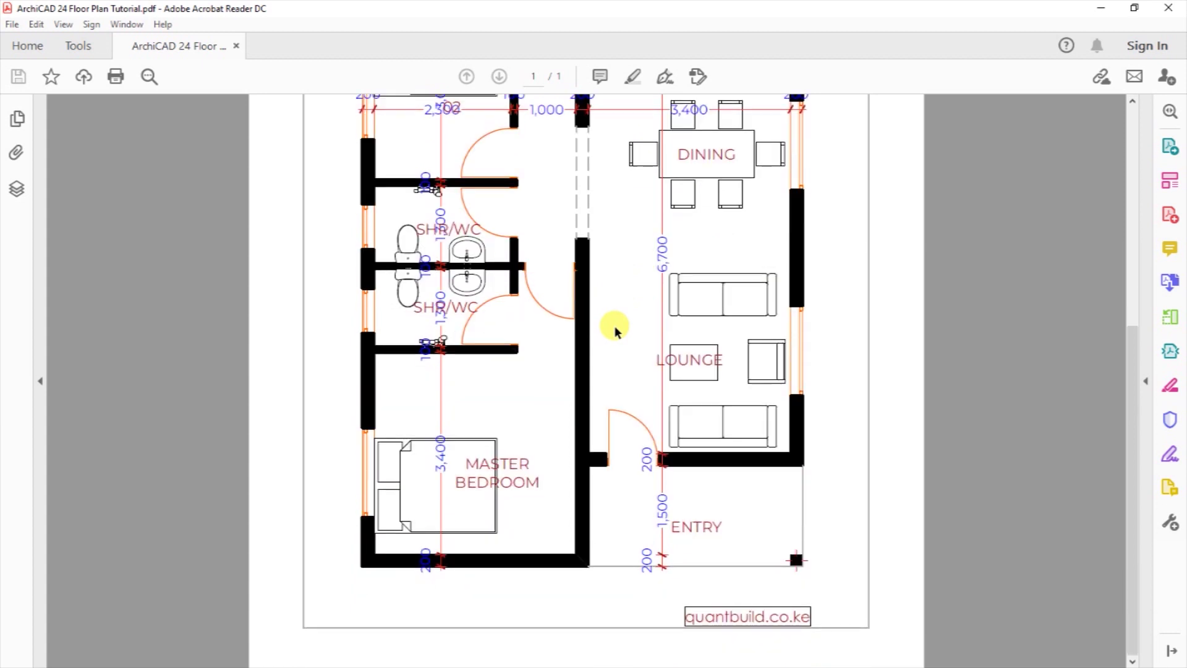
scroll(615, 331, "up", 5)
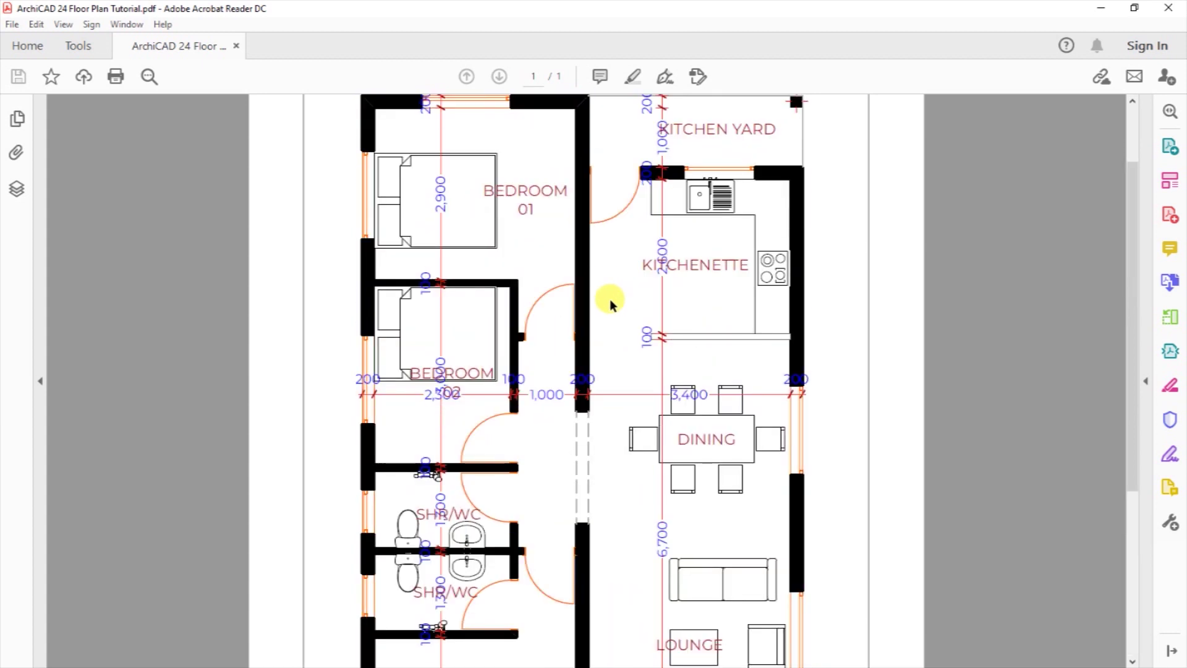
scroll(607, 303, "up", 2)
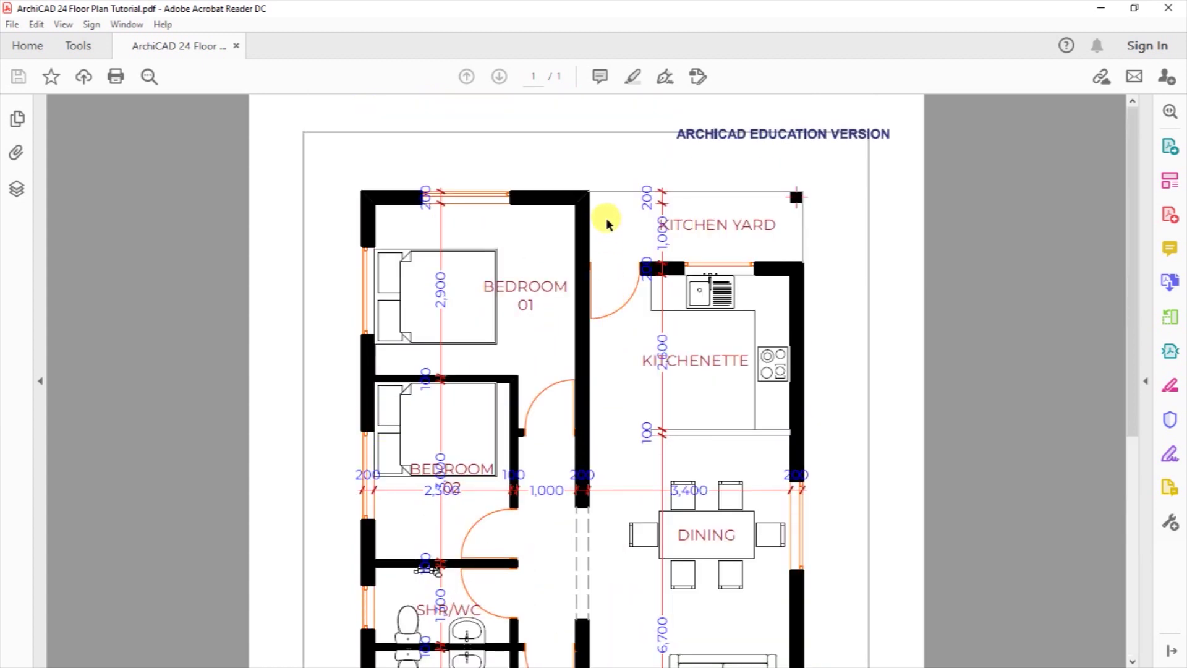